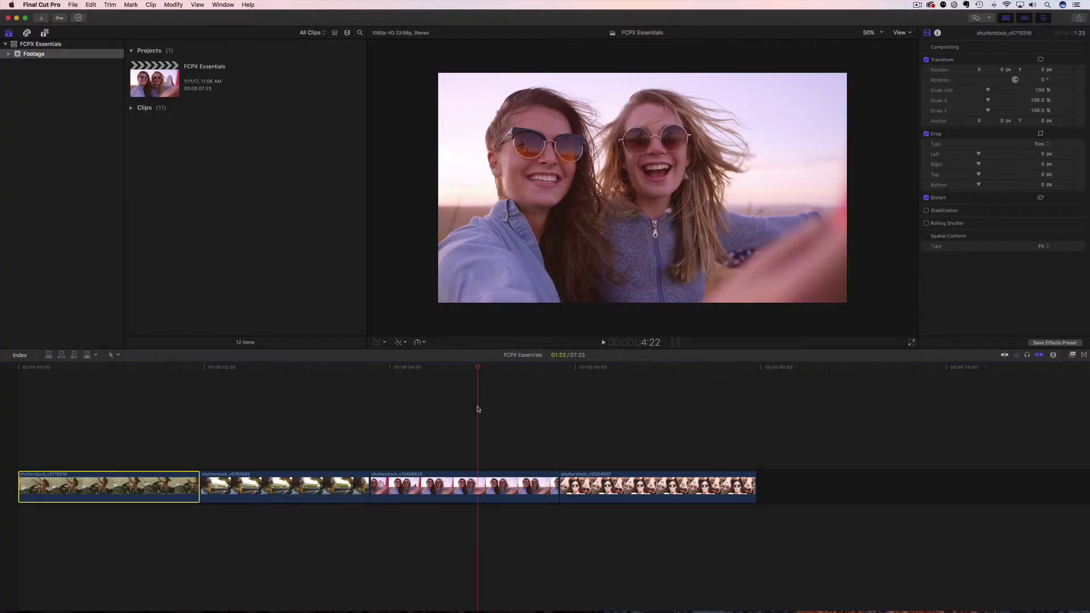
left_click(476, 411)
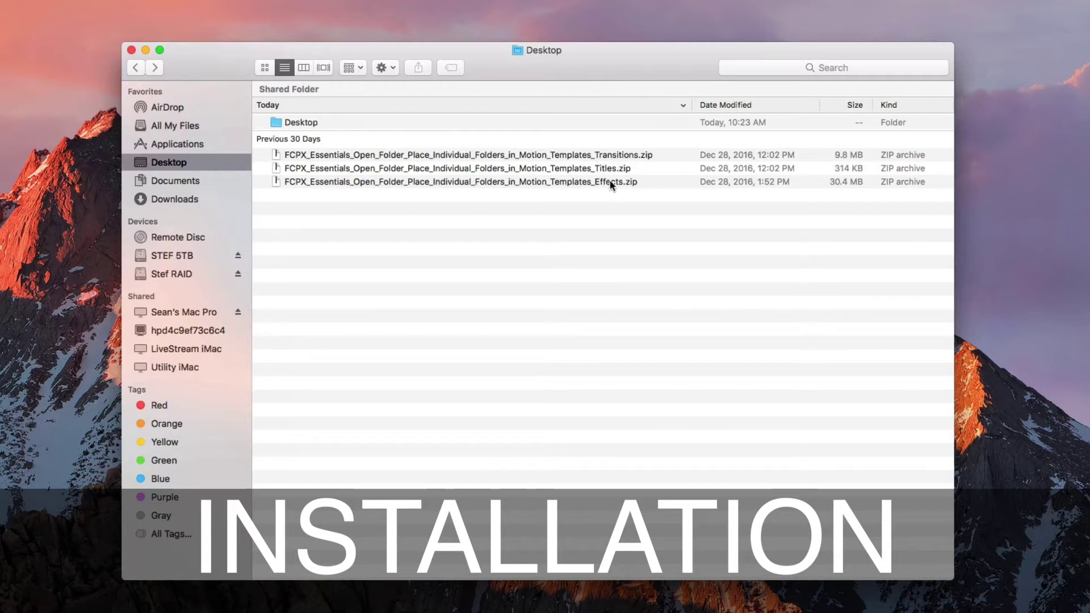
Extract the FCPX Essentials Transitions, Titles and Effects ZIP archives on the Desktop
left_click(448, 155)
double_click(447, 154)
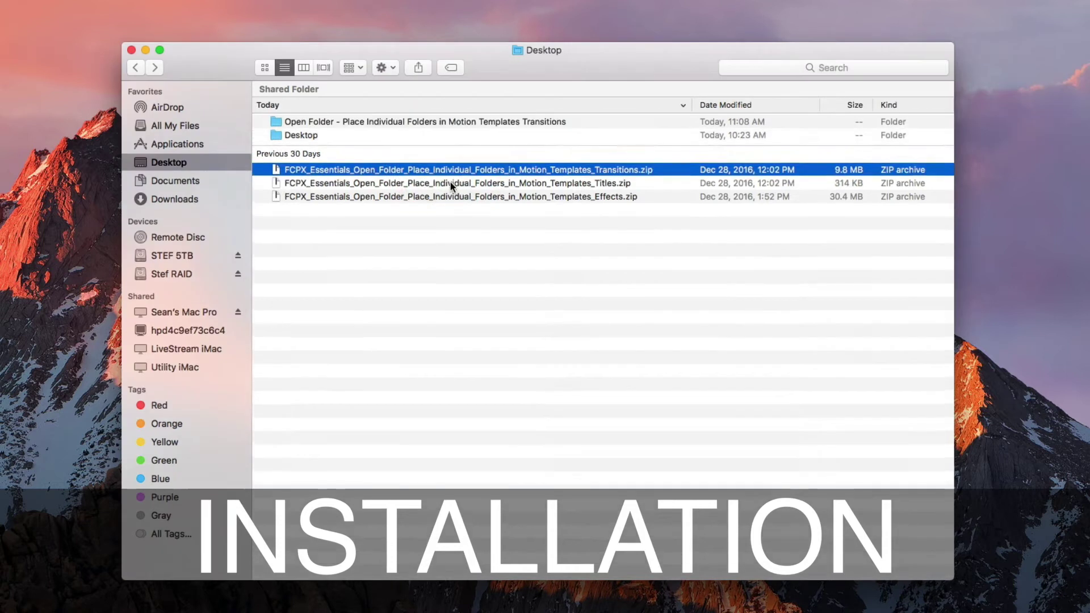
double_click(451, 182)
double_click(463, 210)
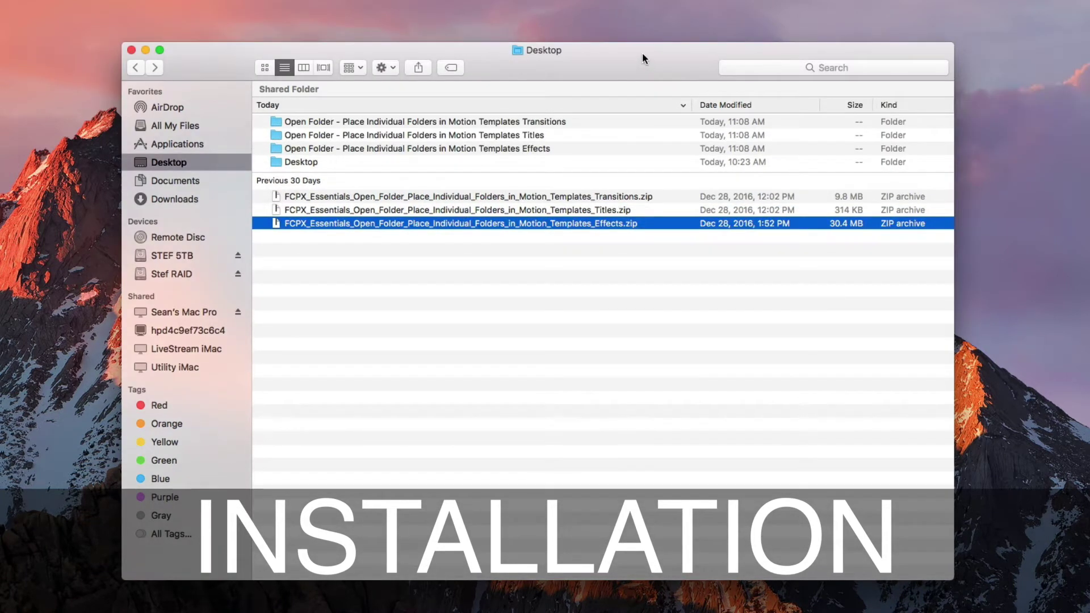
Move the Desktop folder window aside and open a second Finder window
left_click_drag(642, 53, 577, 47)
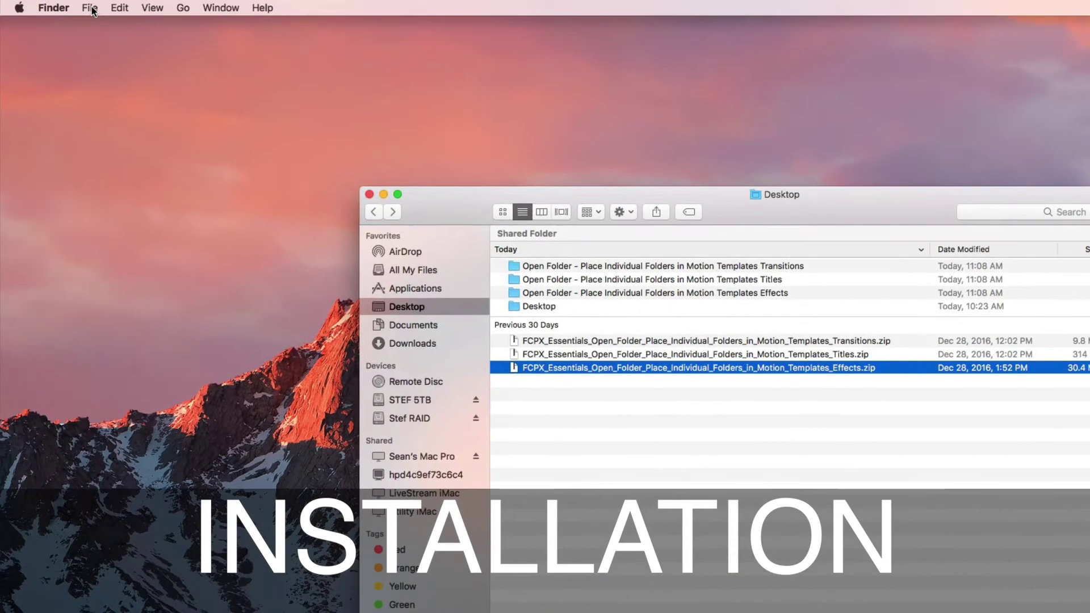
left_click(90, 8)
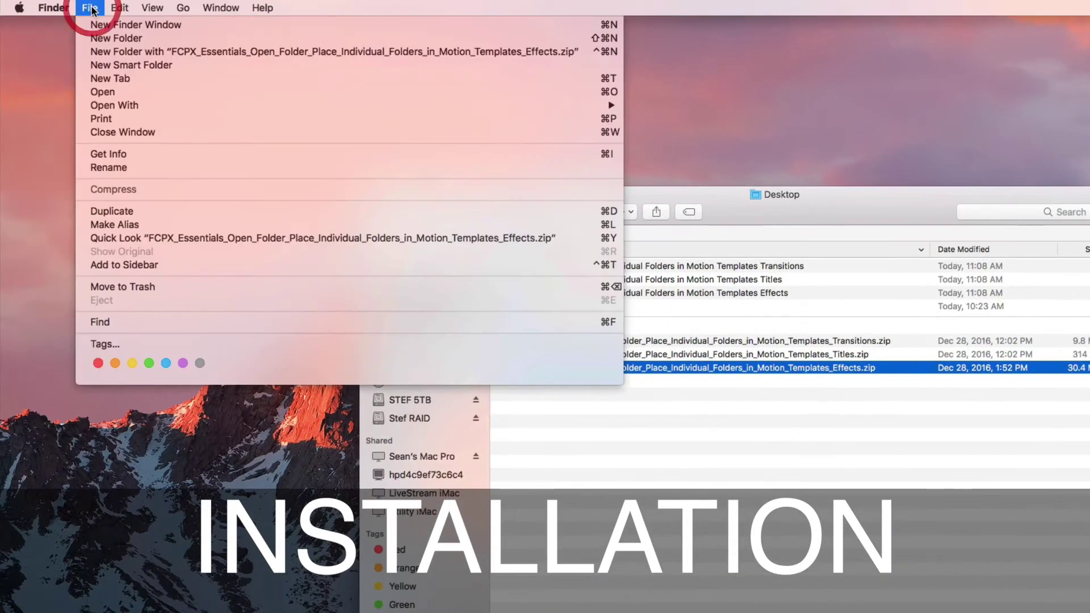
left_click(105, 24)
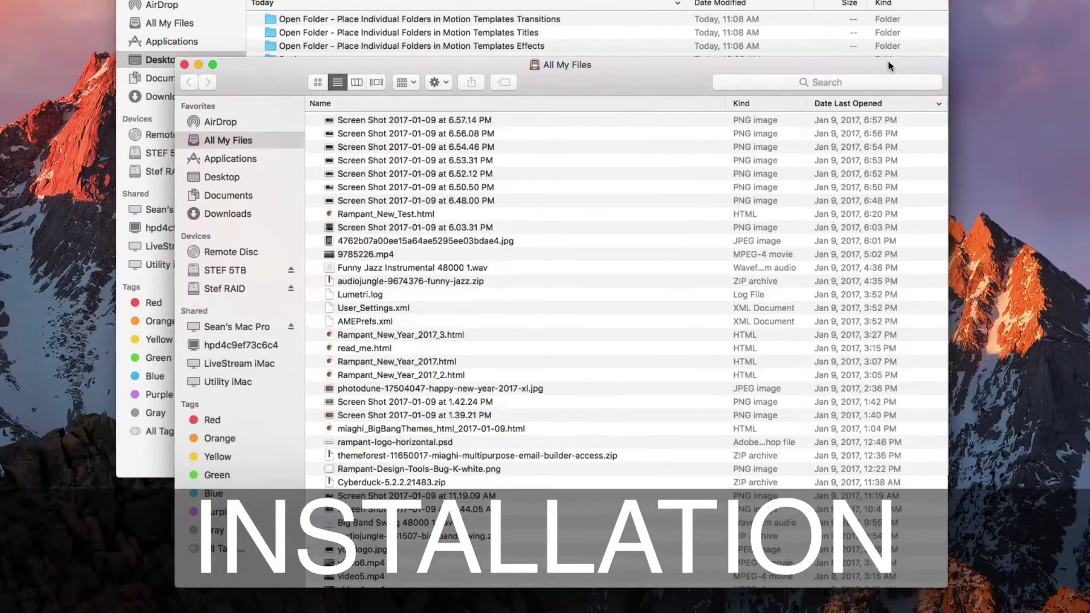
Search This Mac for "movies" and open the system Movies folder created on Jun 28, 2014
left_click(836, 82)
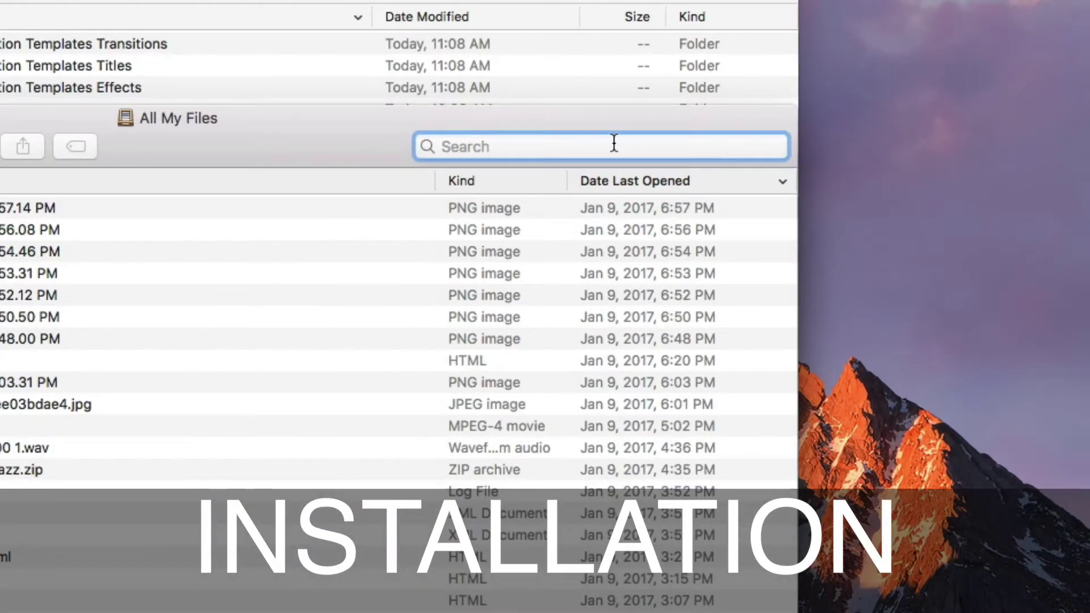
type("moview")
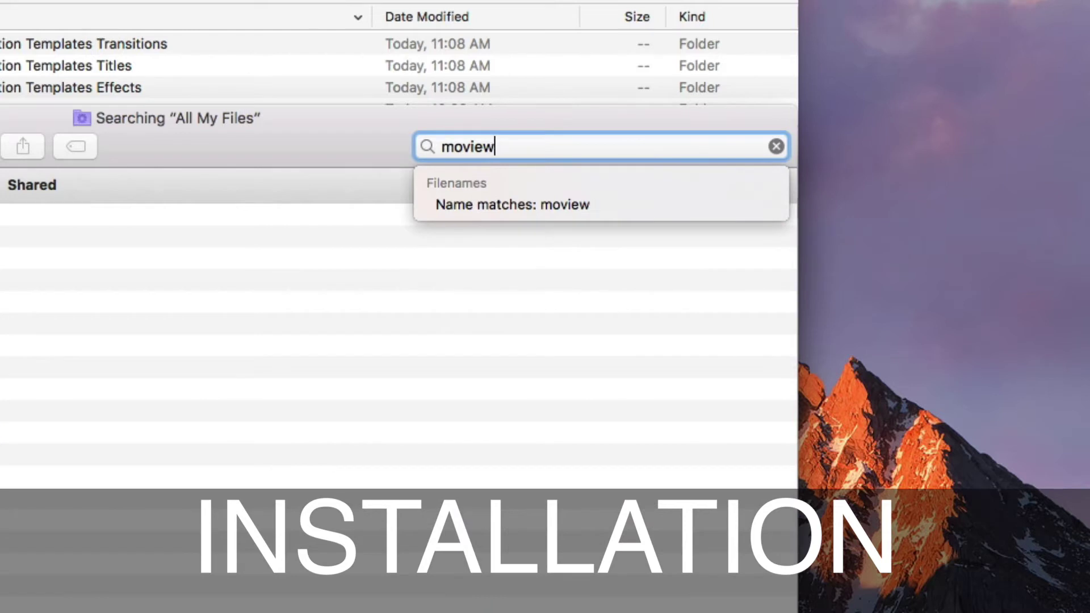
key("BackSpace")
type("s")
key("Return")
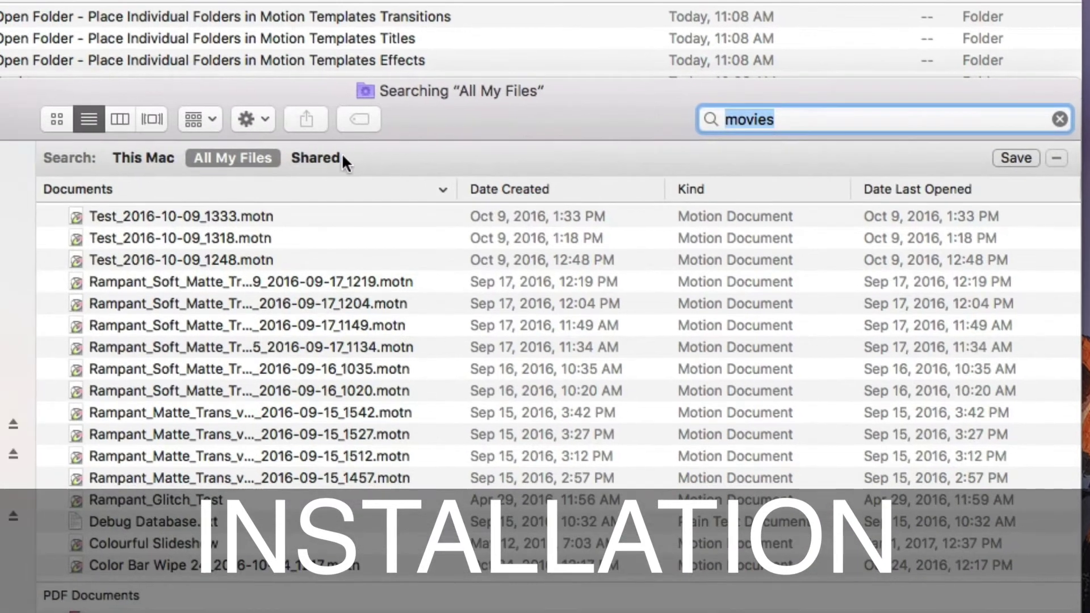
left_click(148, 158)
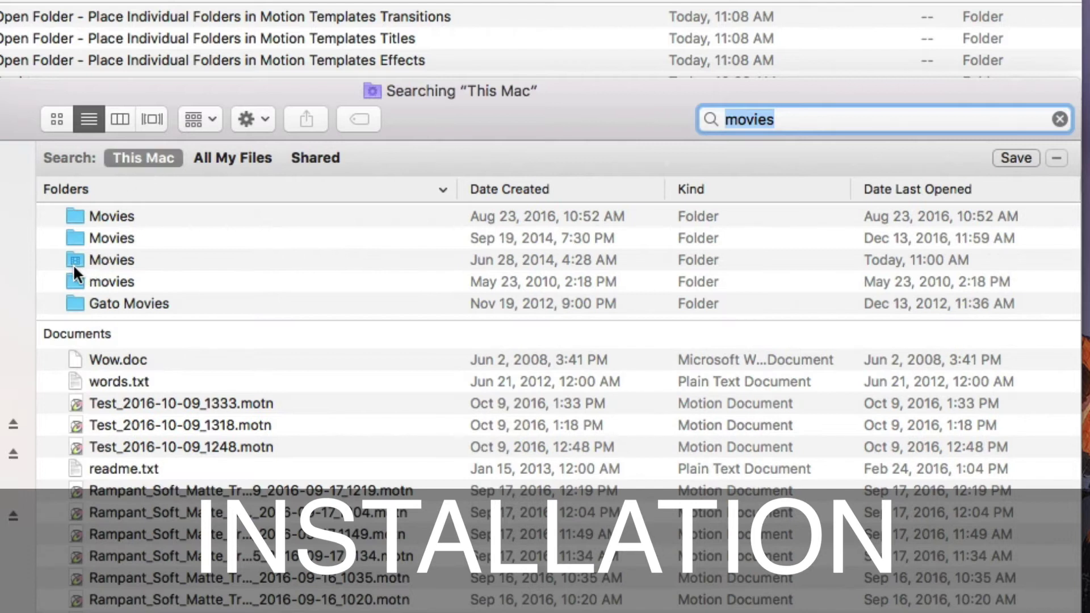
double_click(98, 260)
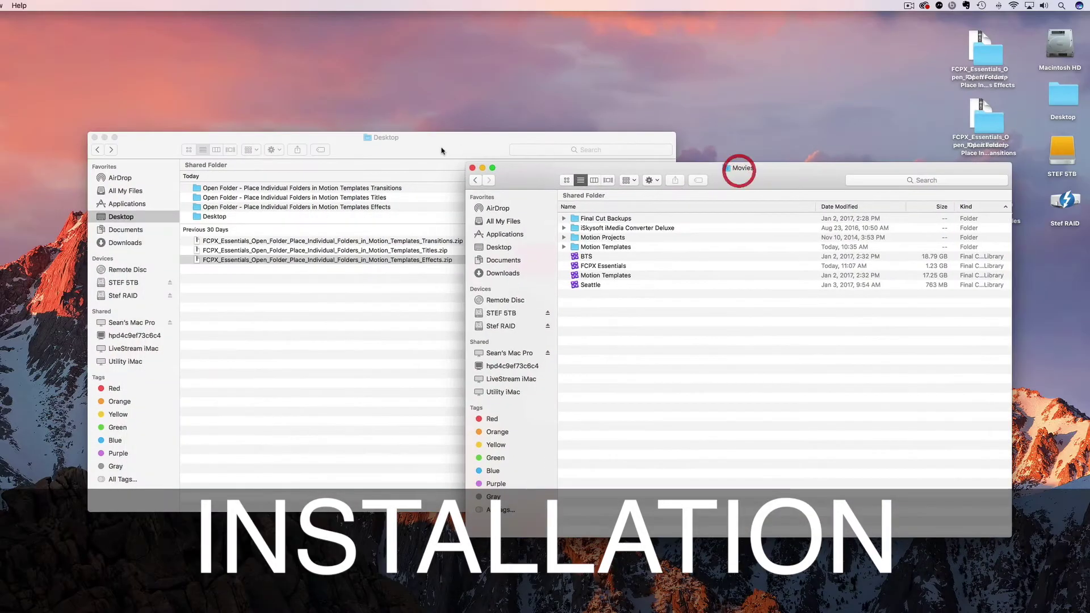
Arrange the Desktop and Movies windows side by side and open the Motion Templates folder inside Movies
left_click_drag(442, 151, 314, 146)
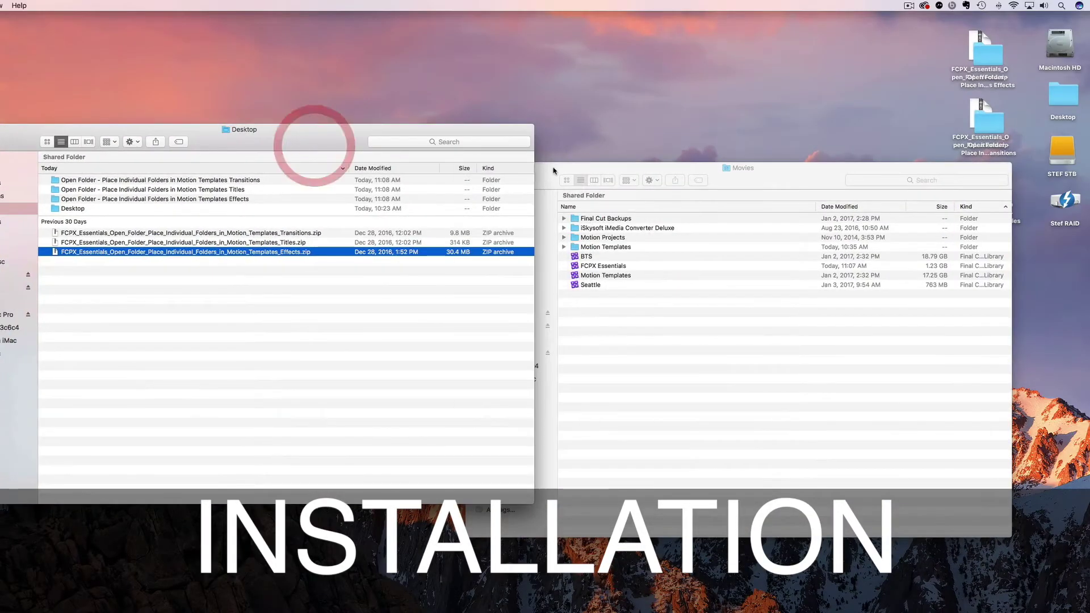
left_click_drag(556, 169, 622, 131)
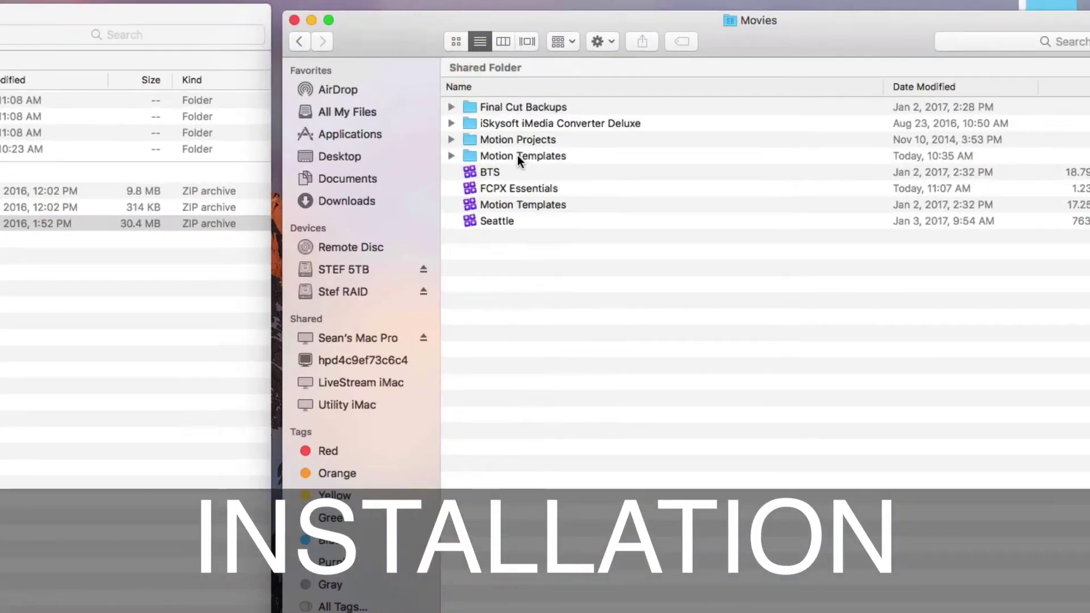
double_click(517, 155)
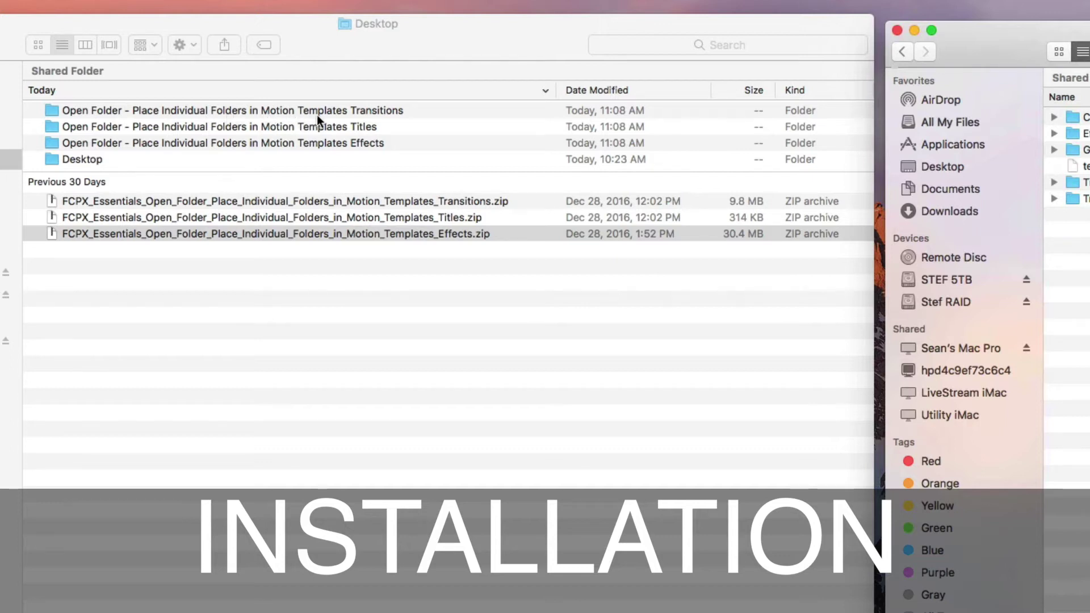
Move the Rampant Transitions folder from the extracted Transitions folder into the Transitions folder of Motion Templates
double_click(166, 109)
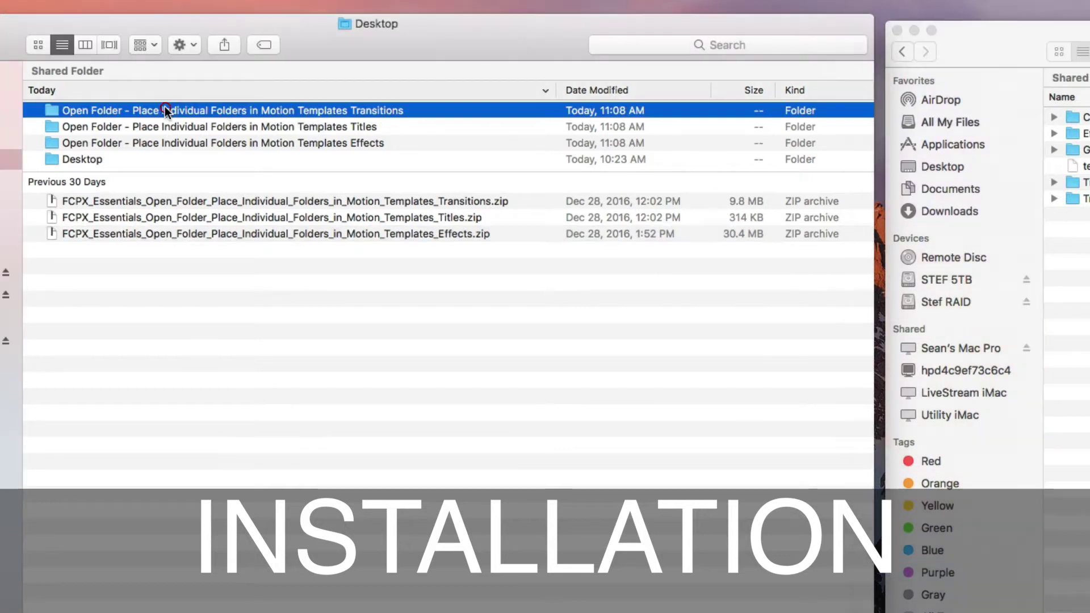
left_click(159, 115)
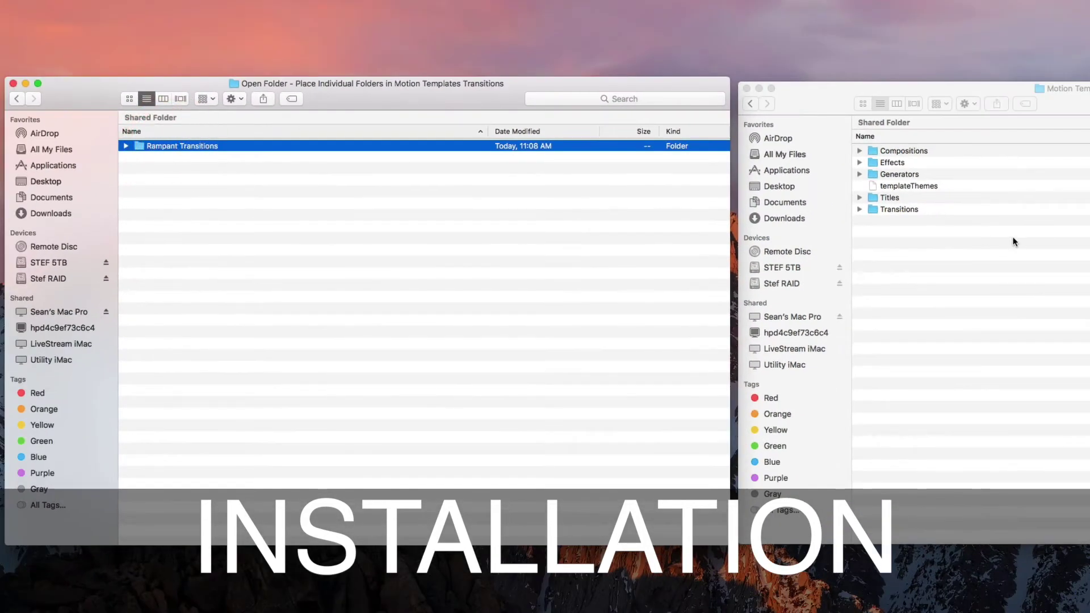
left_click(863, 209)
left_click(860, 209)
left_click_drag(205, 147, 890, 210)
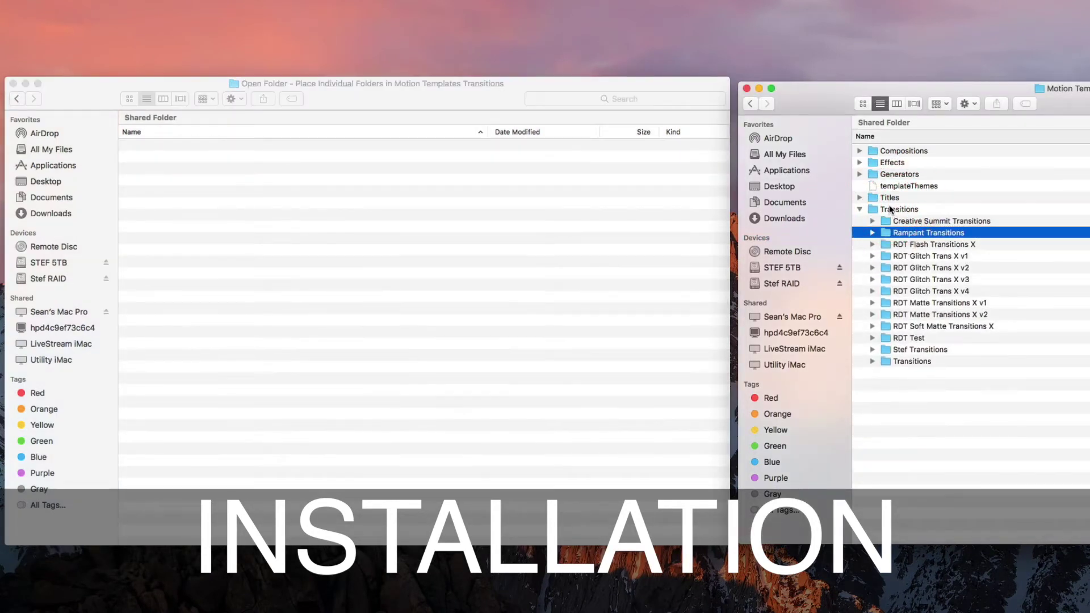
Move the Rampant Adjustment Layer folder from the extracted Titles folder into the Titles folder of Motion Templates
left_click(18, 99)
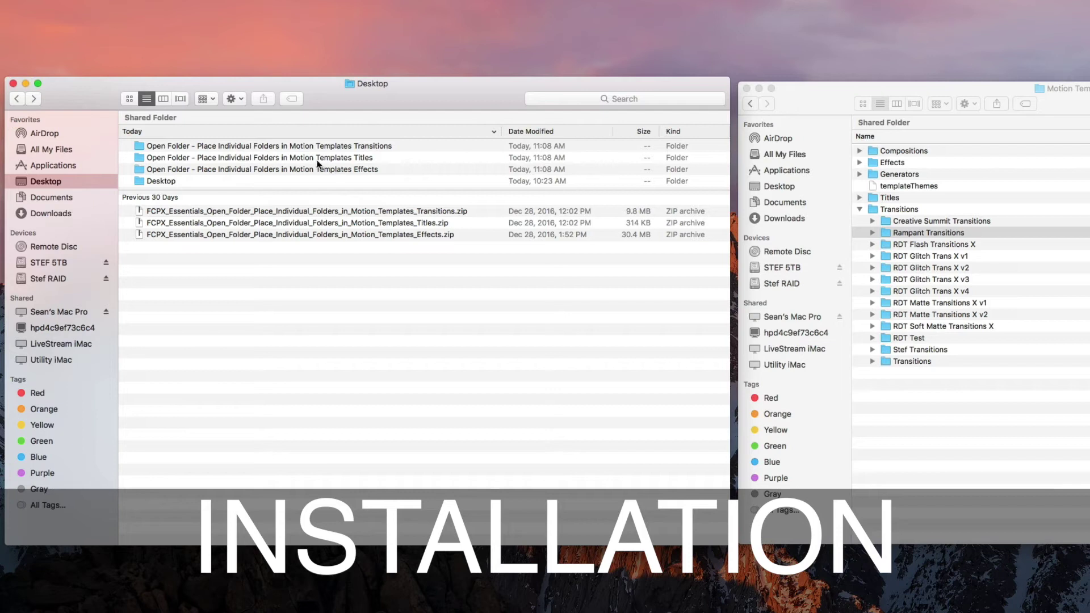
double_click(302, 157)
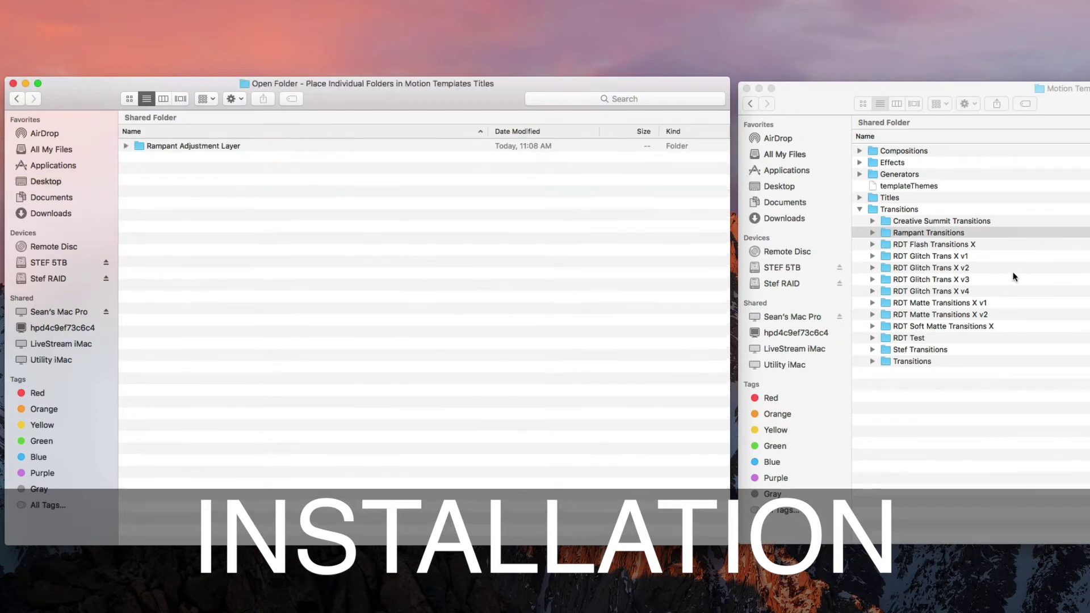
left_click(860, 209)
left_click(860, 197)
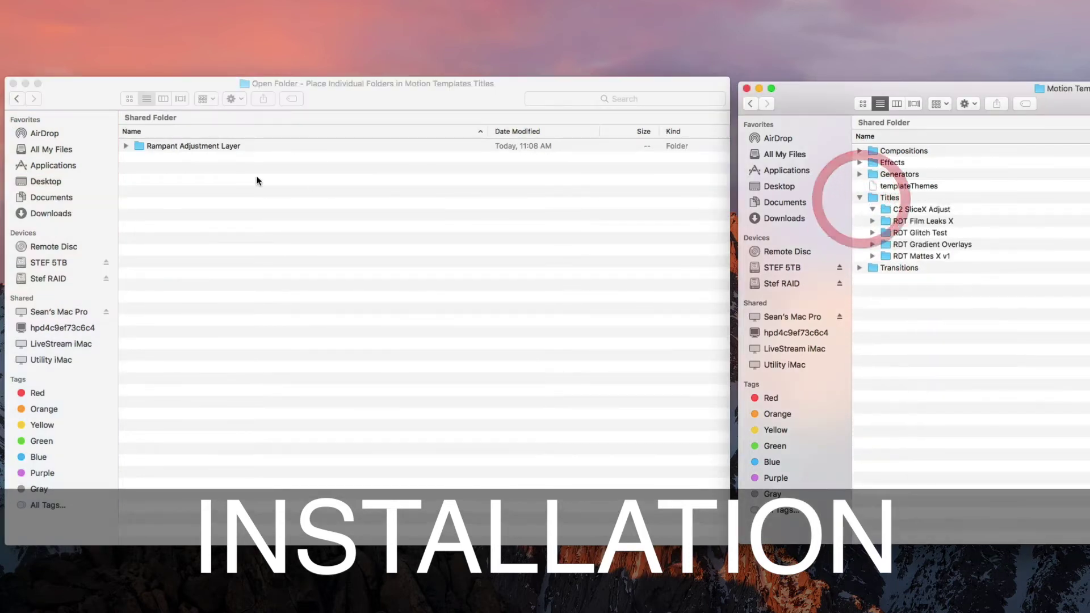
left_click_drag(193, 147, 898, 197)
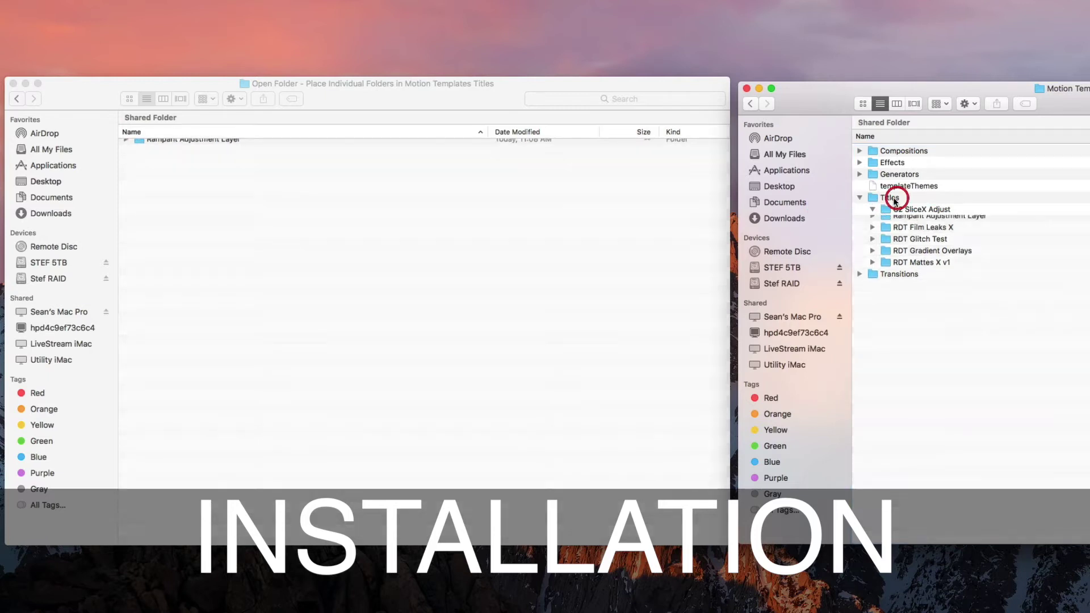
Move all seven Rampant folders, Bump & Shakes through Vignettes, from the extracted Effects folder into the Effects folder of Motion Templates
left_click(18, 99)
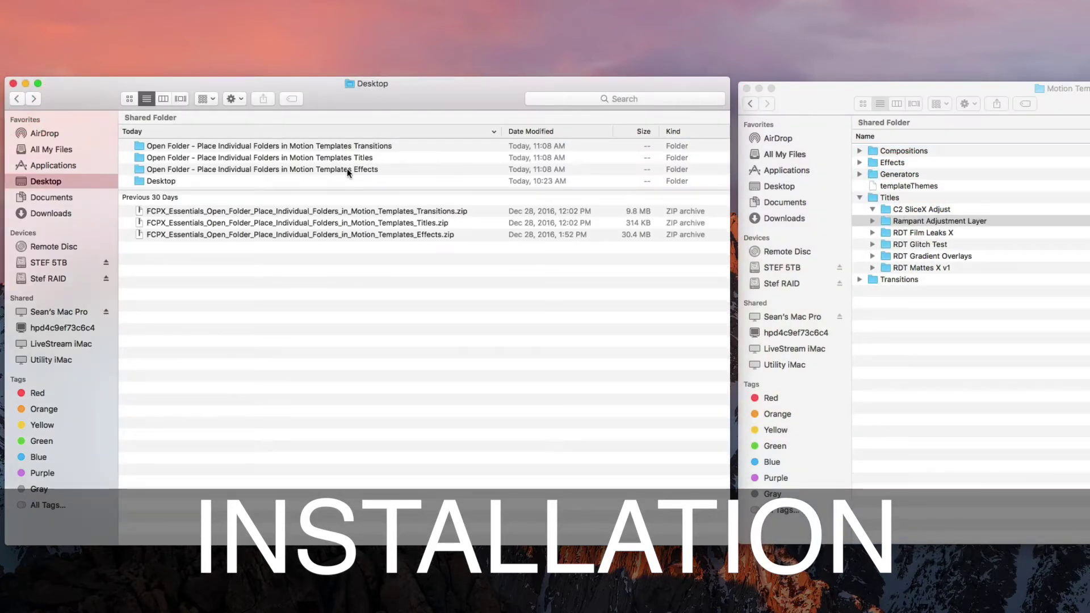
double_click(325, 169)
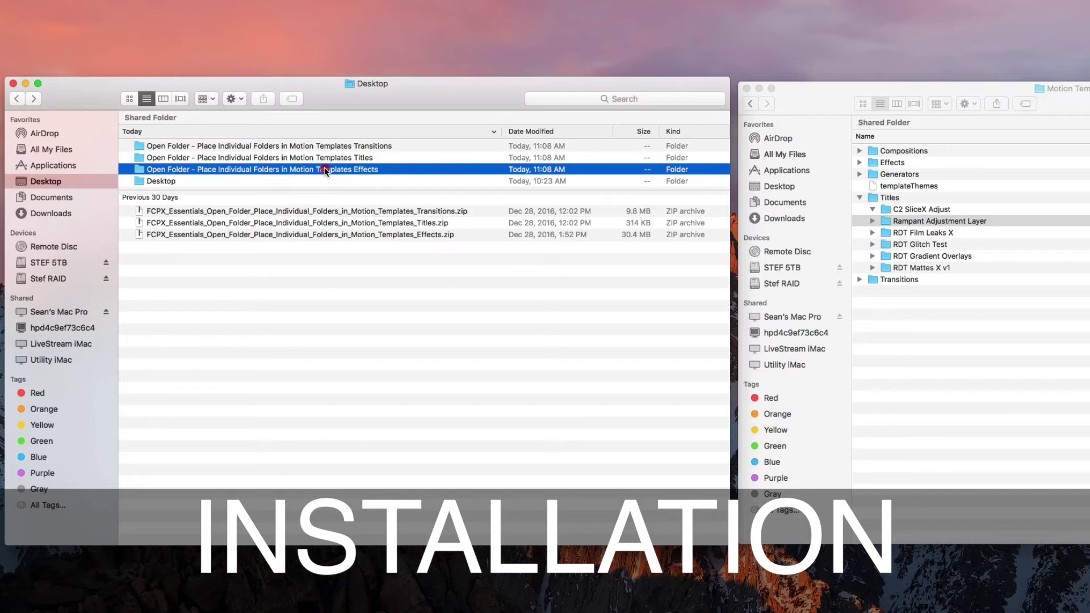
left_click(860, 198)
left_click(860, 162)
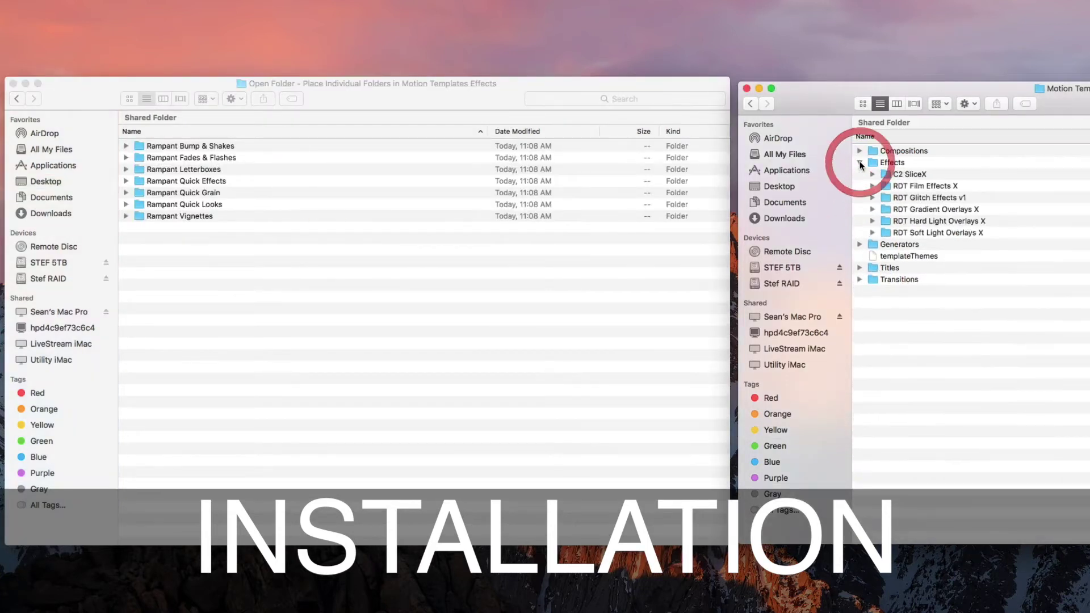
left_click(206, 147)
left_click(170, 216, "shift")
left_click_drag(170, 217, 895, 162)
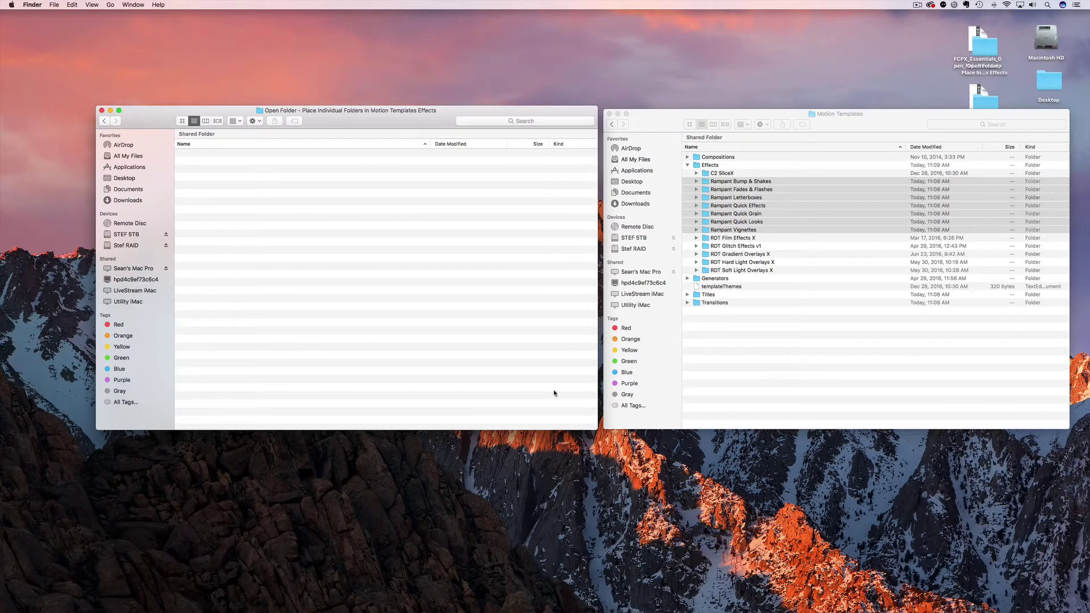
Launch Final Cut Pro and show the Effects browser beside the timeline
mouse_move(469, 602)
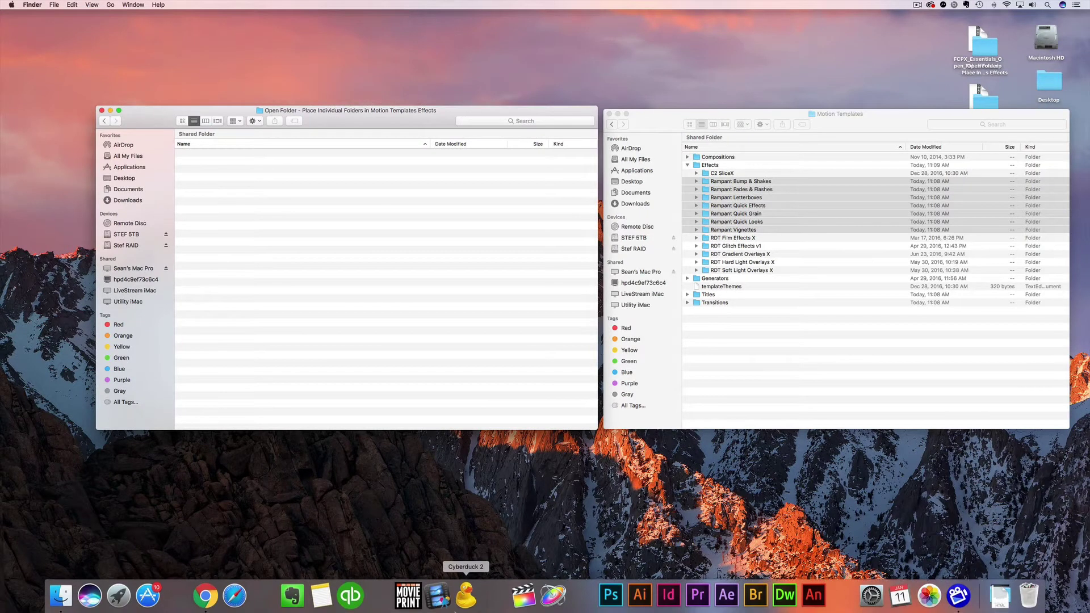
left_click(524, 595)
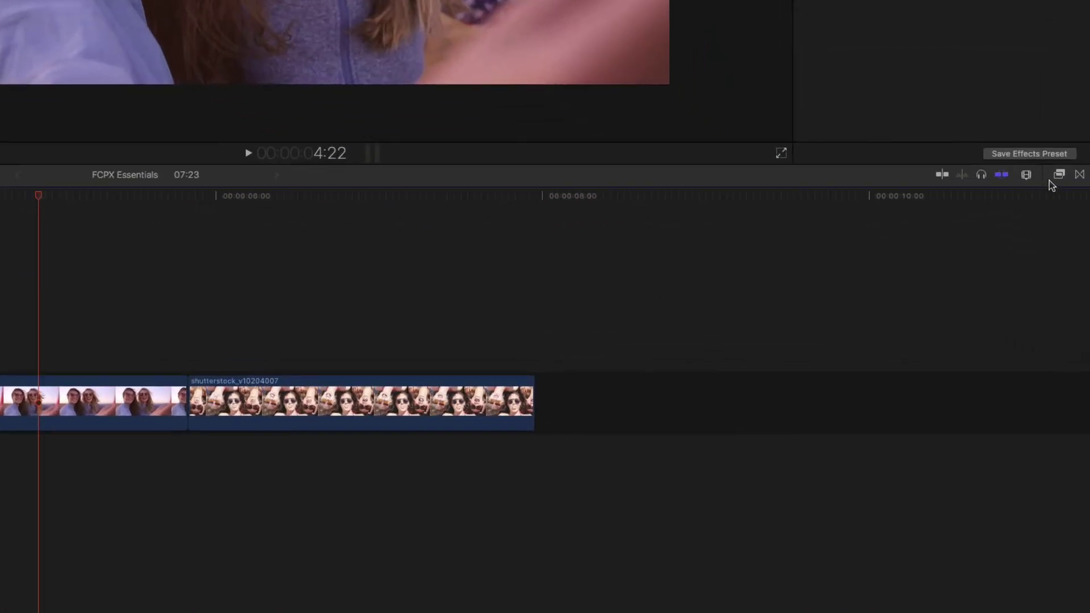
left_click(1060, 175)
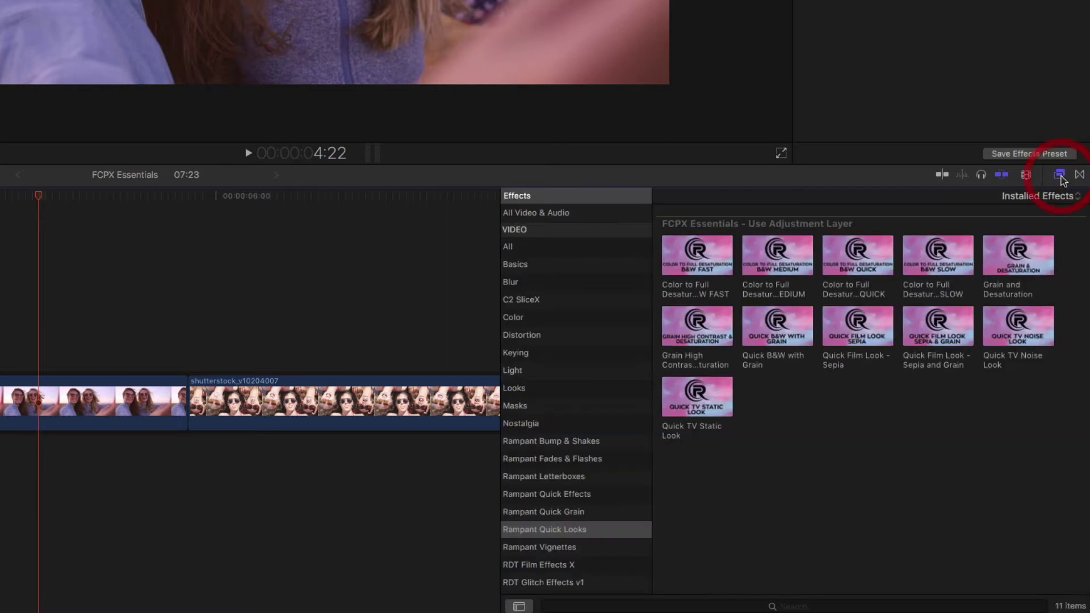
Look through the installed Rampant effect categories from Bump & Shakes to Vignettes, ending on Rampant Bump & Shakes
left_click(556, 445)
left_click(551, 460)
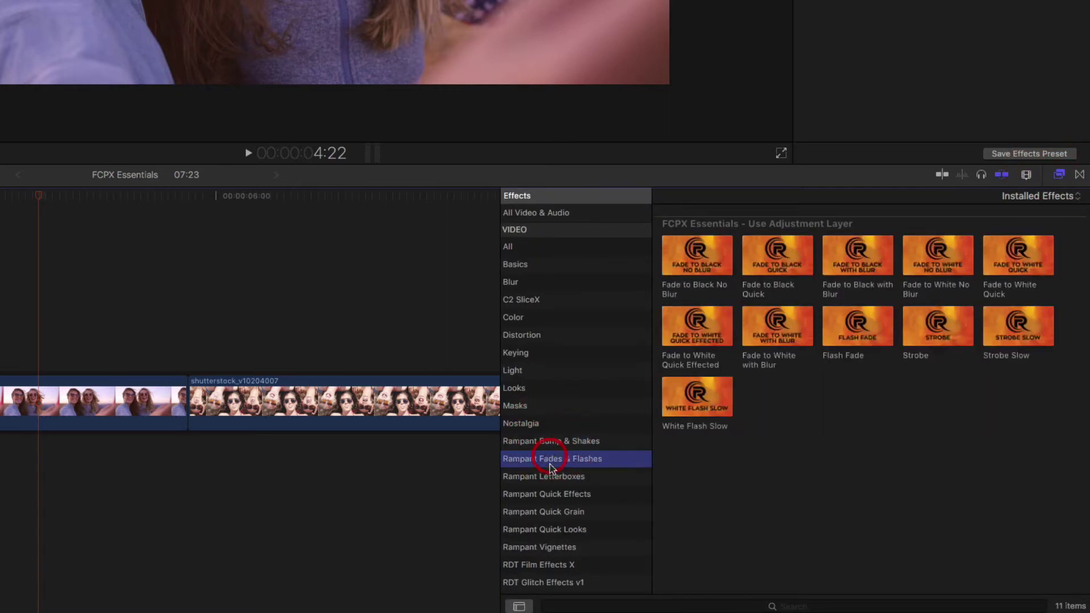
left_click(547, 477)
left_click(547, 494)
left_click(547, 512)
left_click(547, 529)
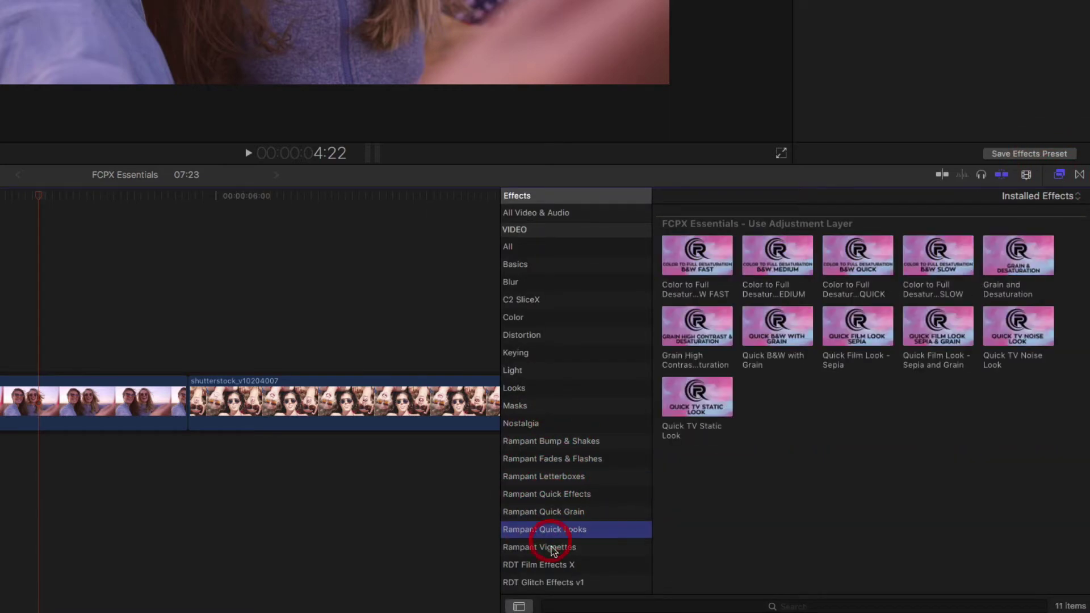
left_click(545, 547)
left_click(549, 442)
Switch to the Transitions browser and look through the Rampant Transitions presets
left_click(1080, 175)
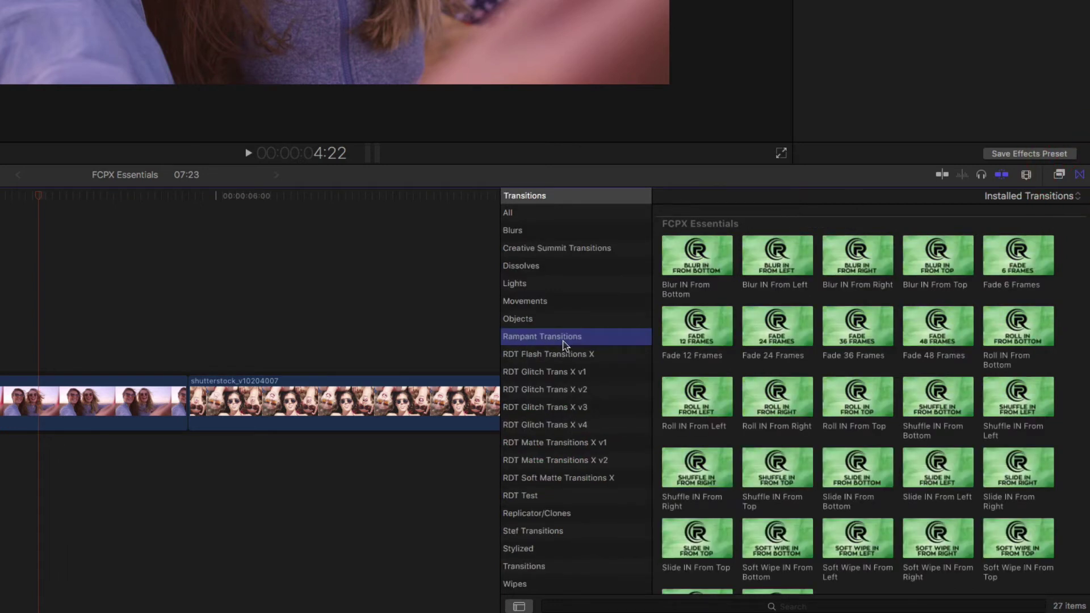
scroll(778, 338, "down", 3)
scroll(798, 330, "up", 3)
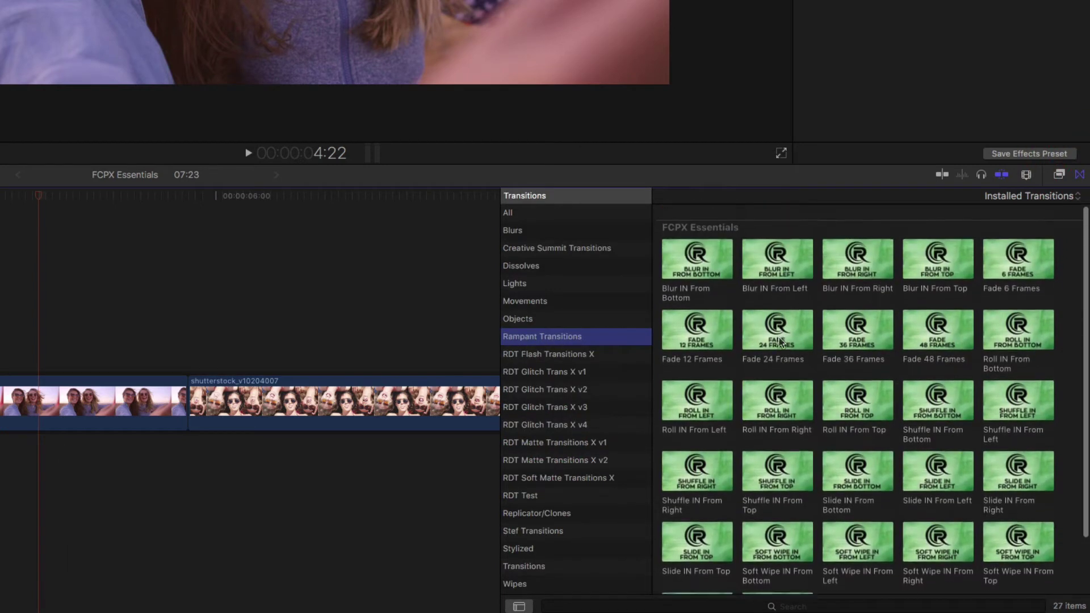
Apply Bump Effect Large from Rampant Bump & Shakes to the second timeline clip and place the playhead at that clip's start
left_click(1061, 175)
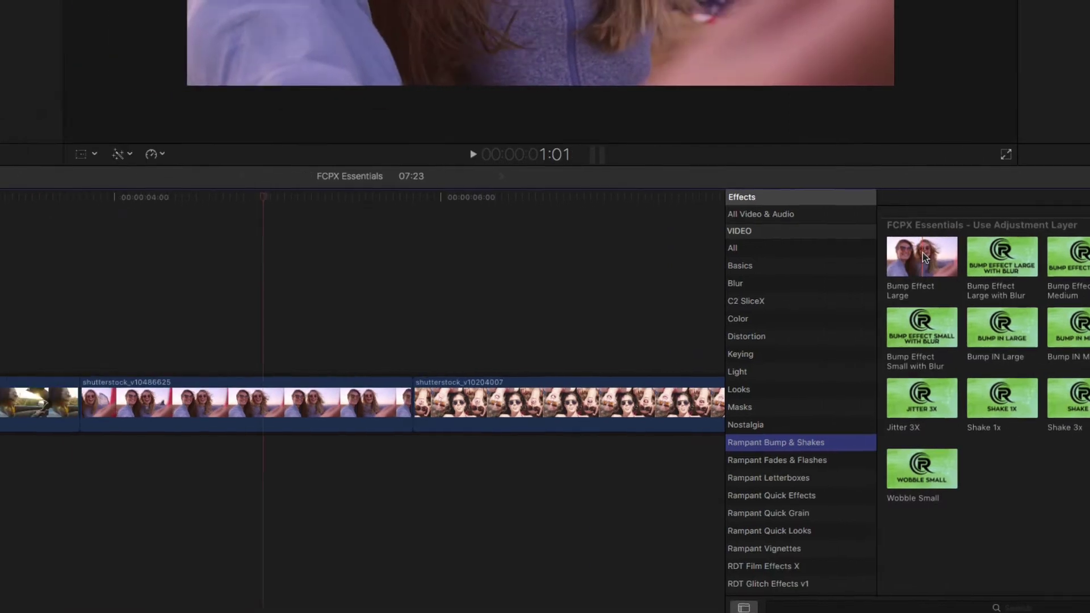
left_click_drag(697, 255, 272, 400)
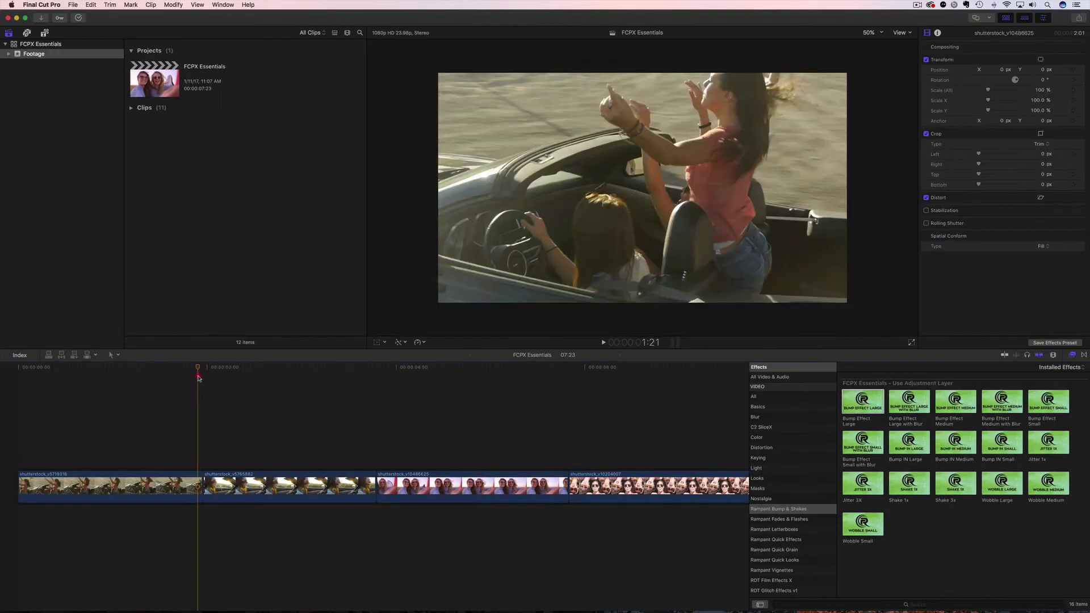
left_click(201, 369)
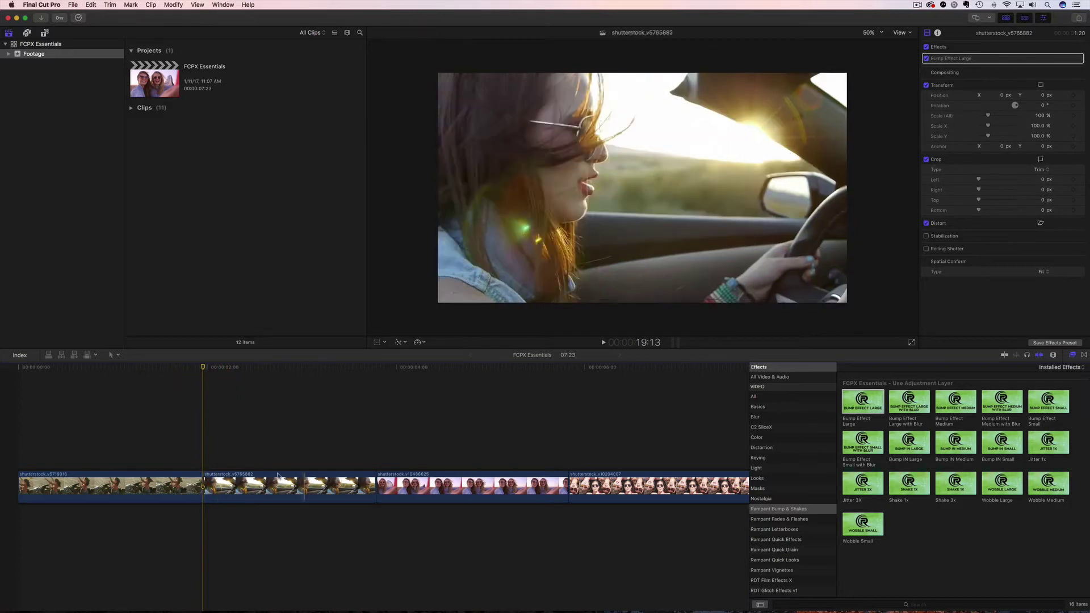
Play the timeline across the cut into the second clip to preview its bump effect
left_click(178, 371)
key("space")
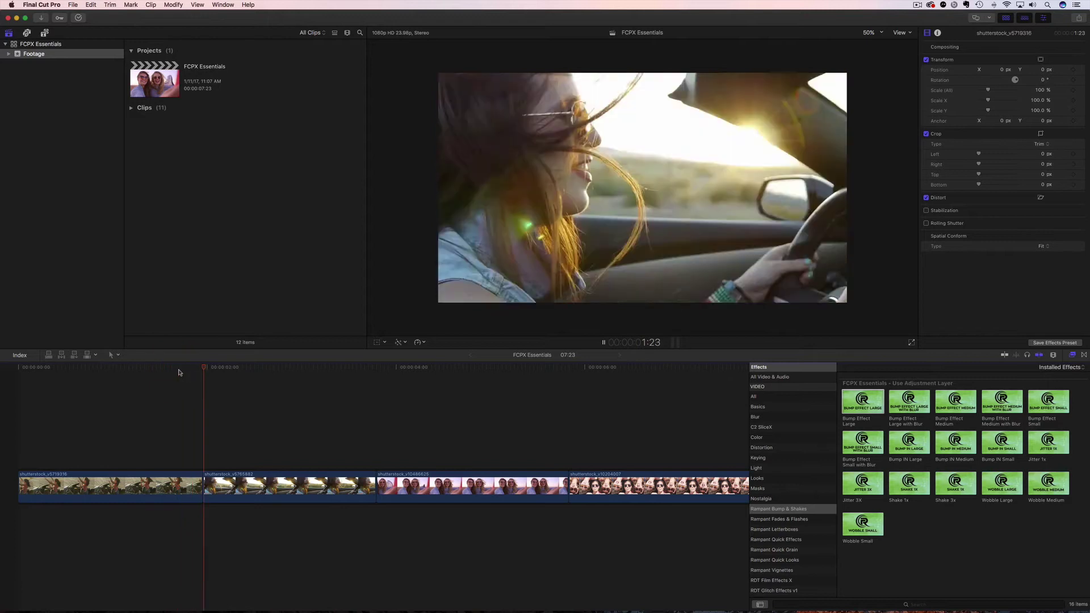
key("space")
Remove Bump Effect Large from the second timeline clip
left_click_drag(280, 369, 197, 380)
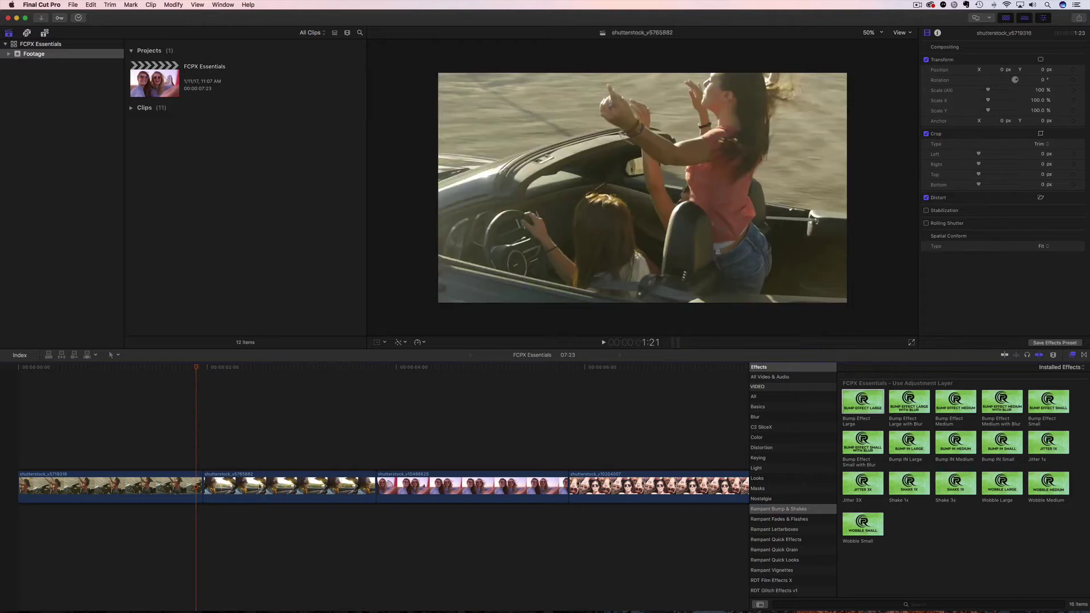
left_click(258, 480)
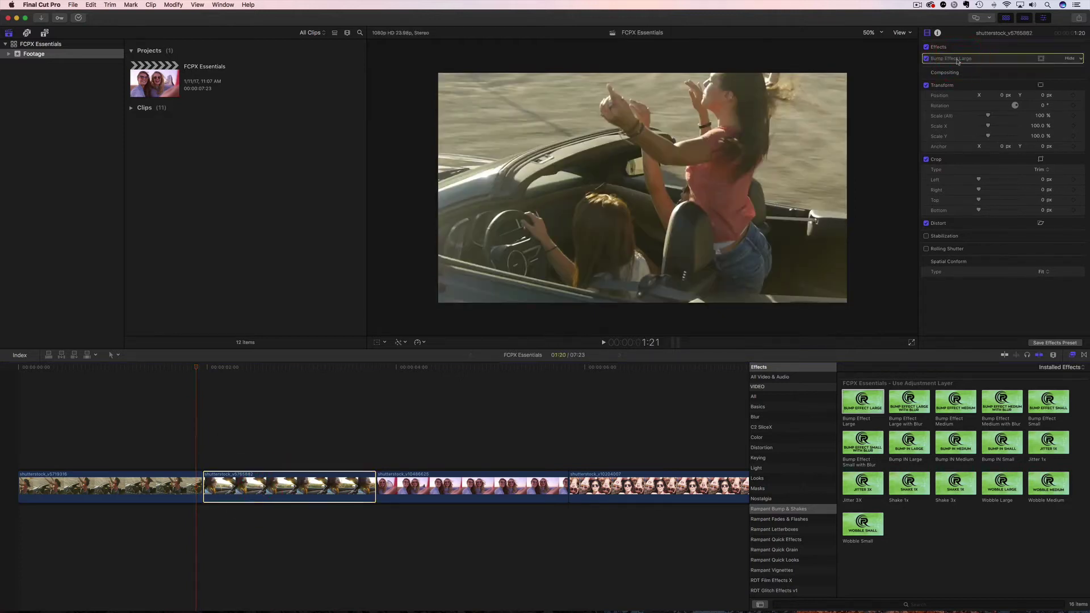
key("Delete")
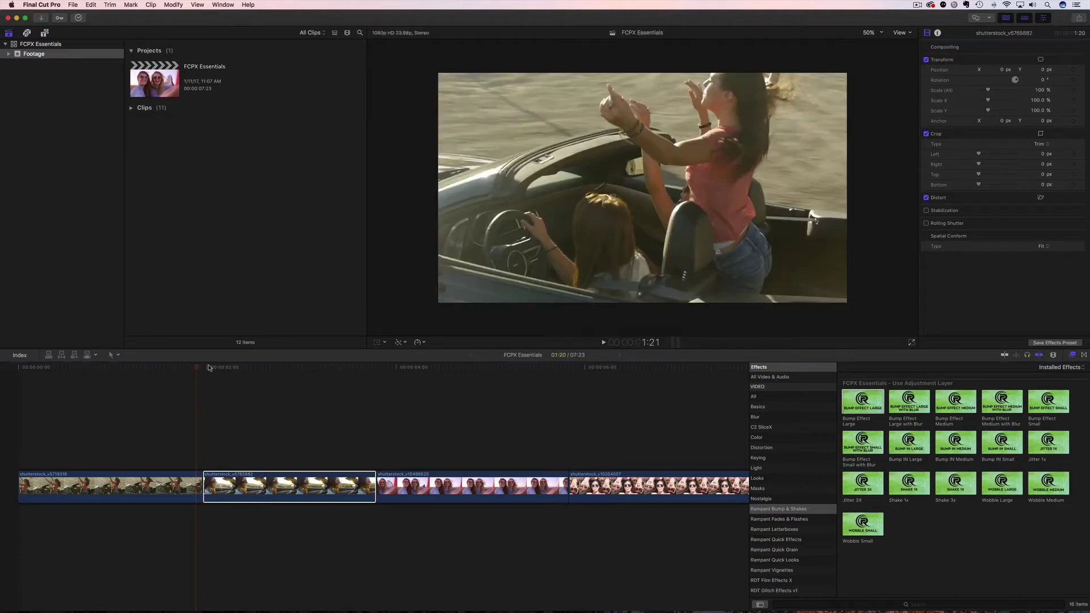
Add the Rampant Design Adjustment Layer title above the second clip, starting at 2:15
left_click(236, 377)
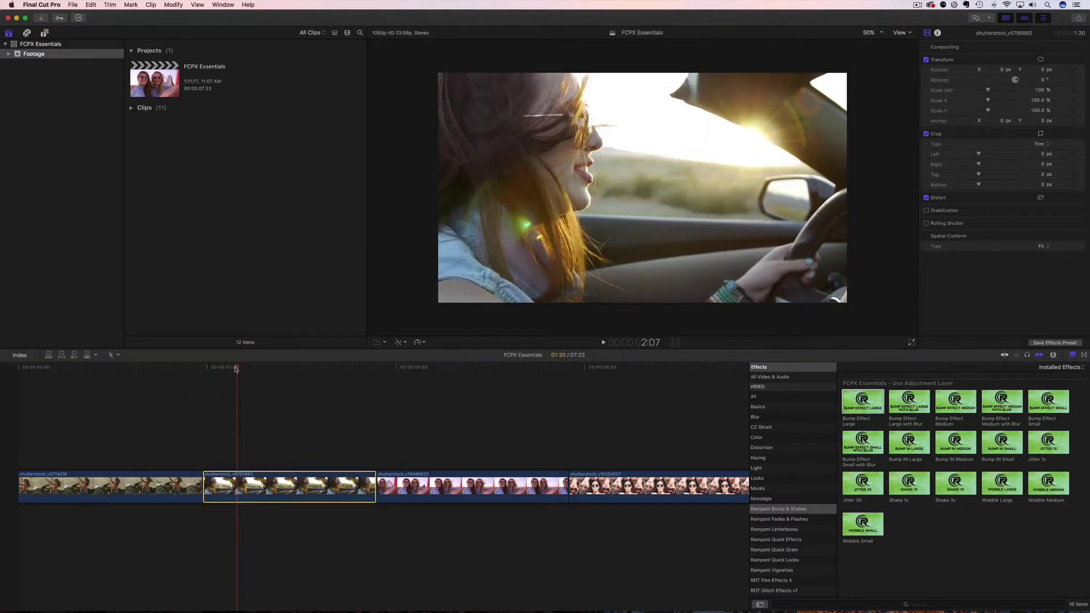
left_click_drag(235, 369, 267, 370)
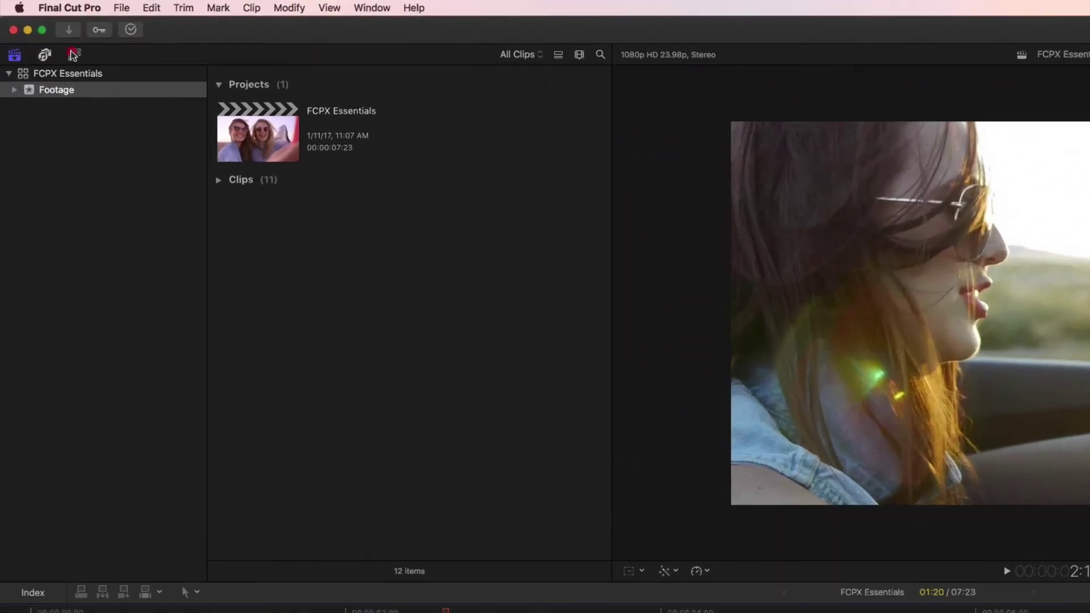
left_click(73, 55)
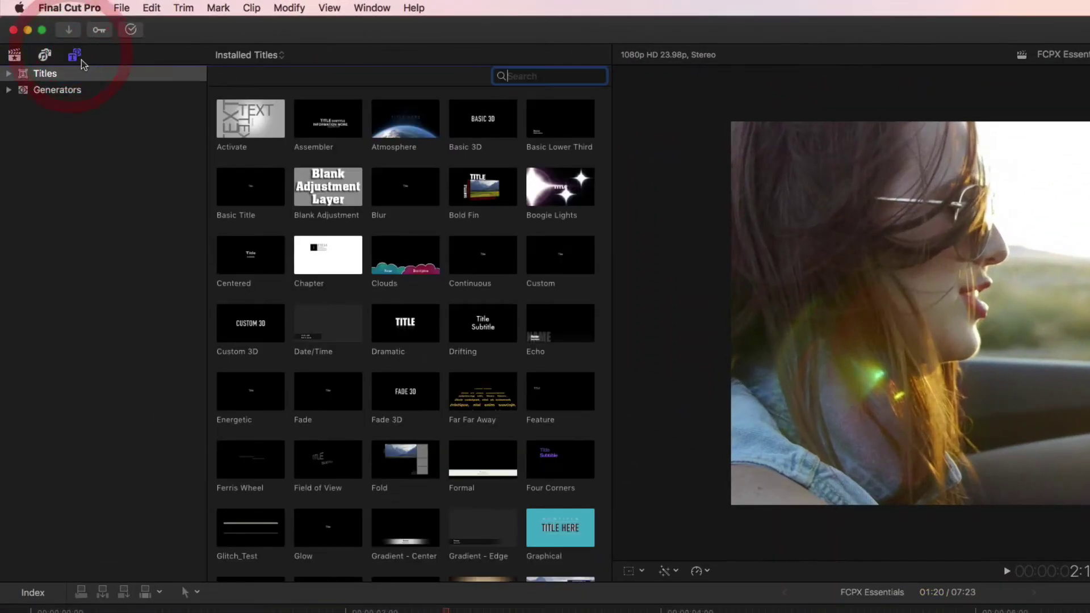
left_click(8, 74)
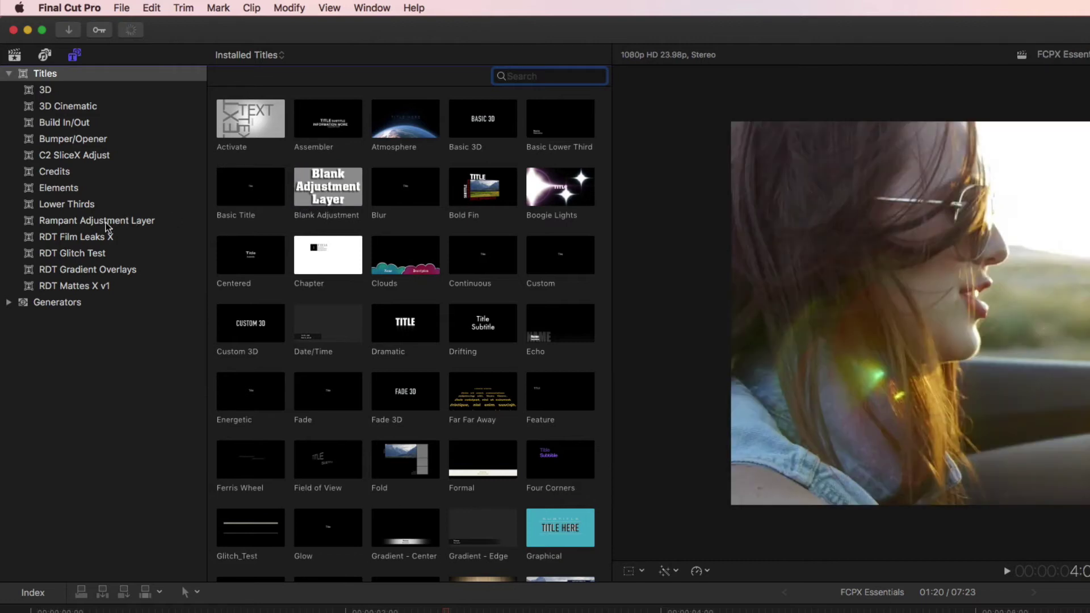
left_click(76, 224)
left_click(266, 145)
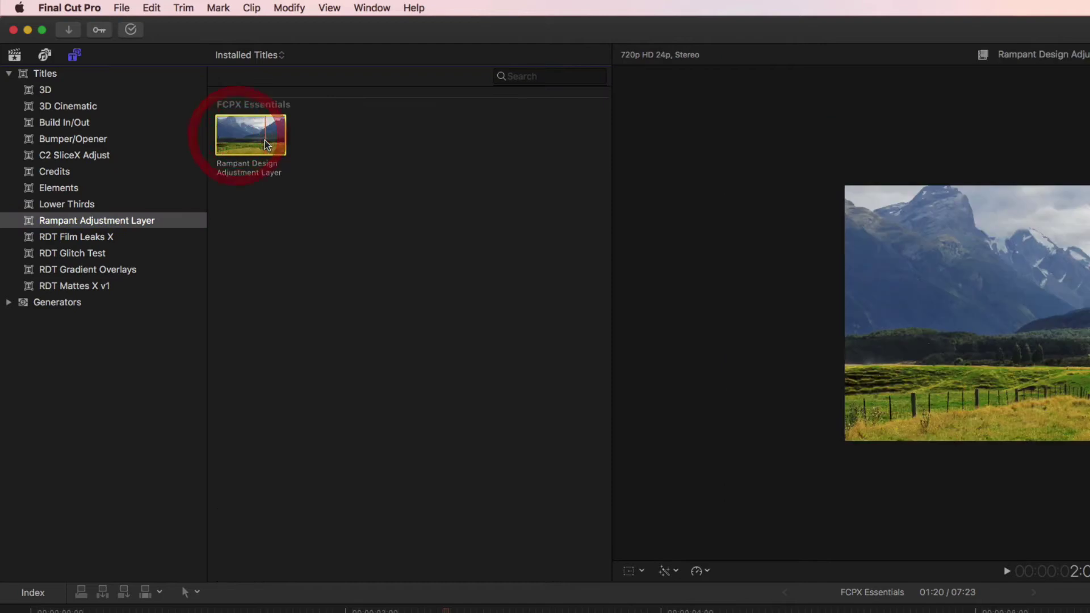
left_click_drag(267, 145, 446, 612)
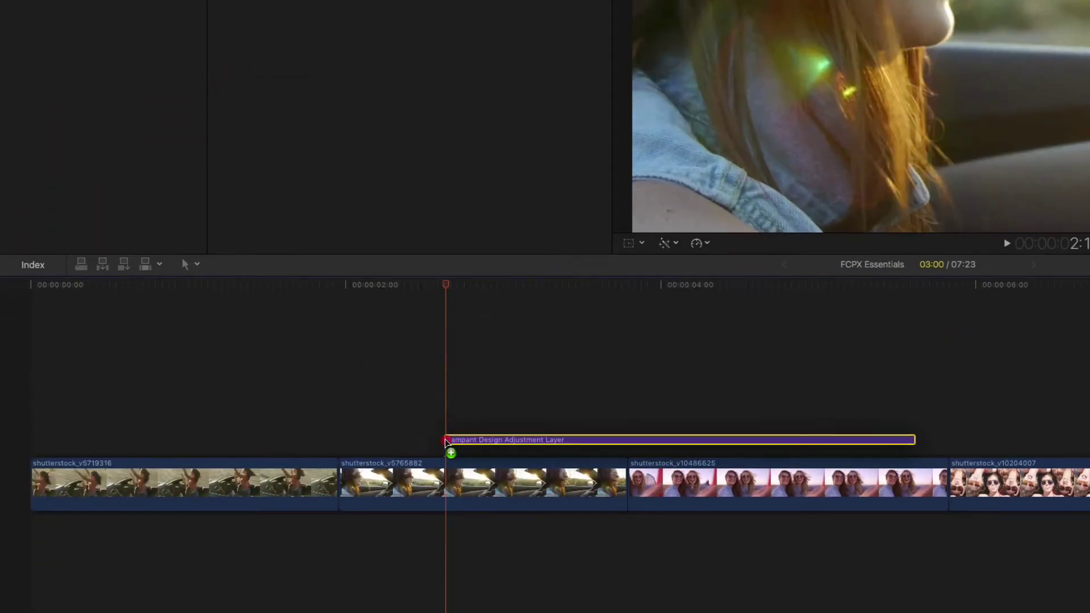
left_click_drag(445, 441, 447, 442)
Apply Bump Effect Large to the adjustment layer and play the section from 1:21 to preview it
key("super+5")
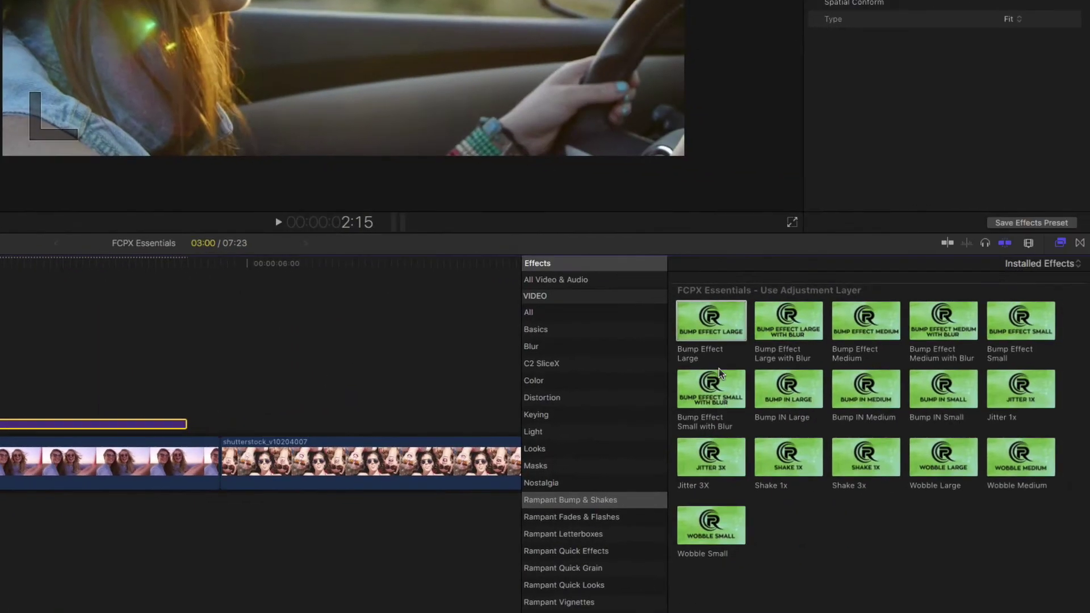
left_click_drag(713, 326, 0, 423)
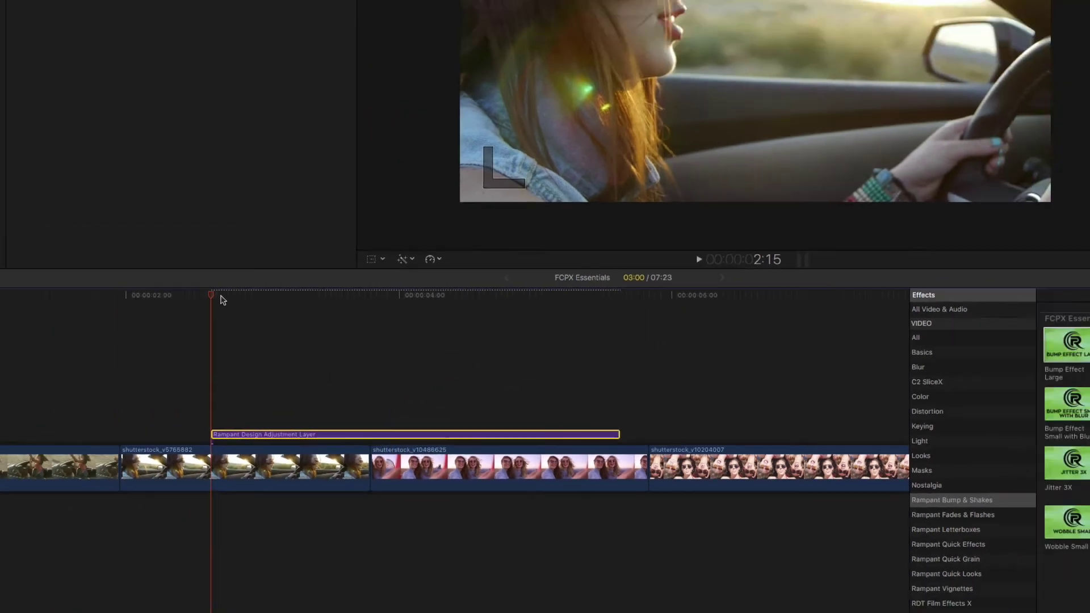
left_click_drag(190, 262, 66, 283)
key("space")
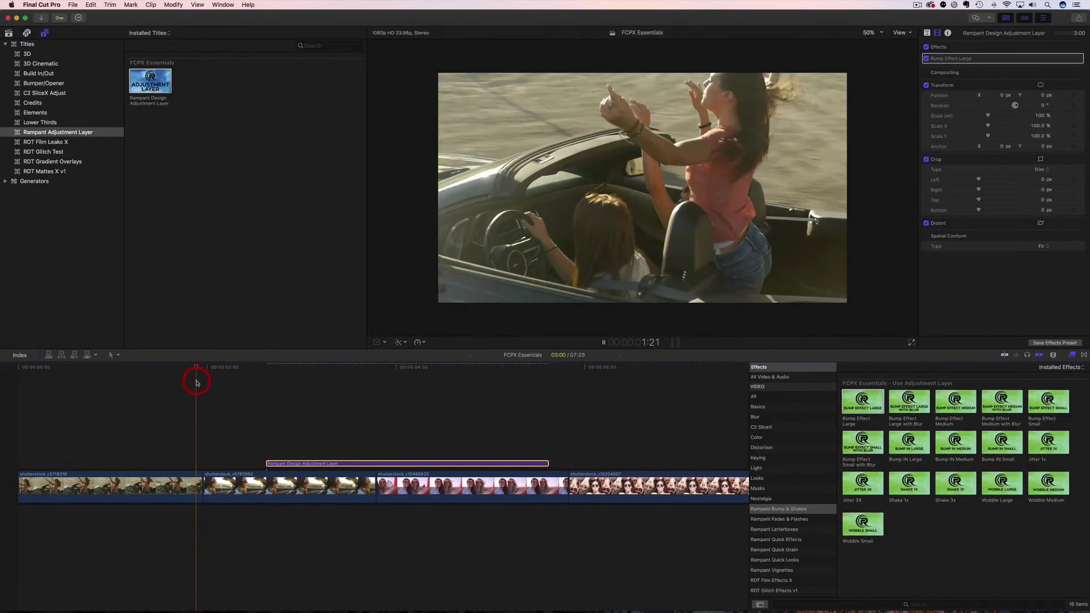
key("space")
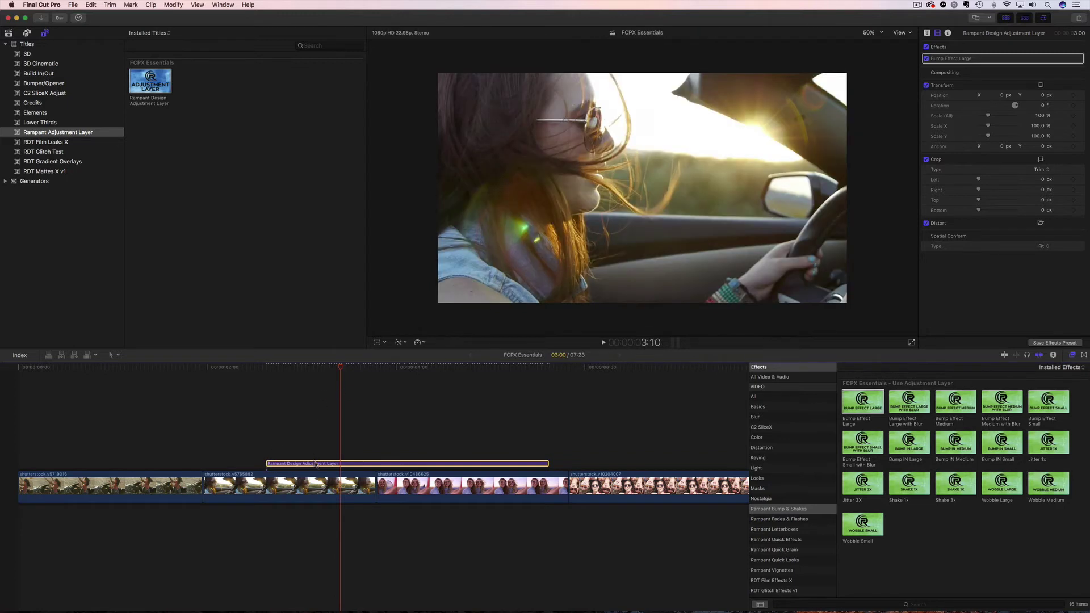
Shift the adjustment layer earlier over the second clip and play from that clip's start to preview the bump's timing
left_click_drag(316, 464, 285, 464)
left_click(203, 369)
key("space")
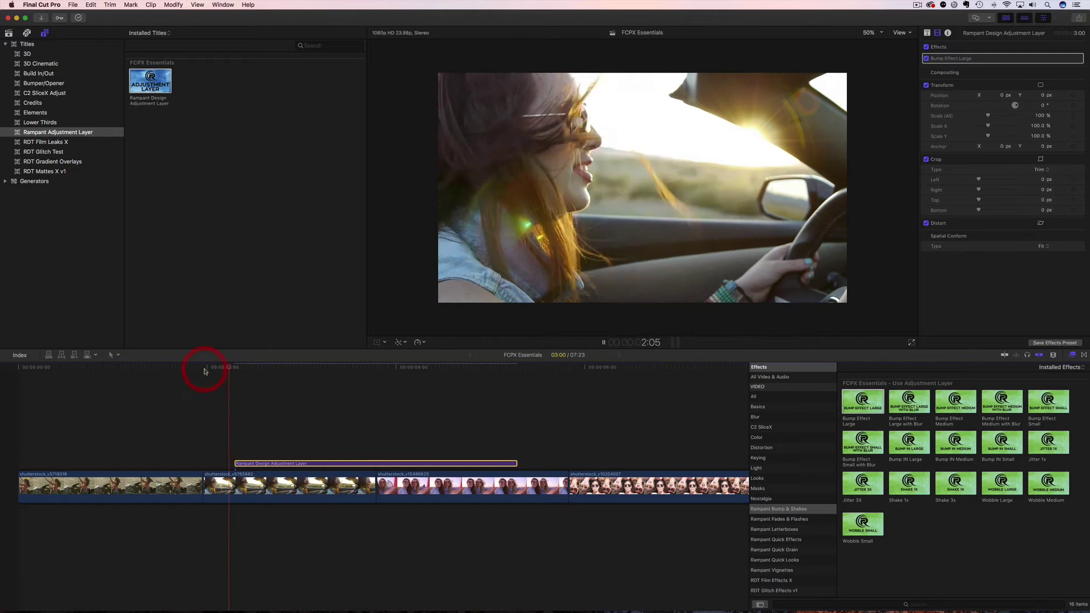
key("space")
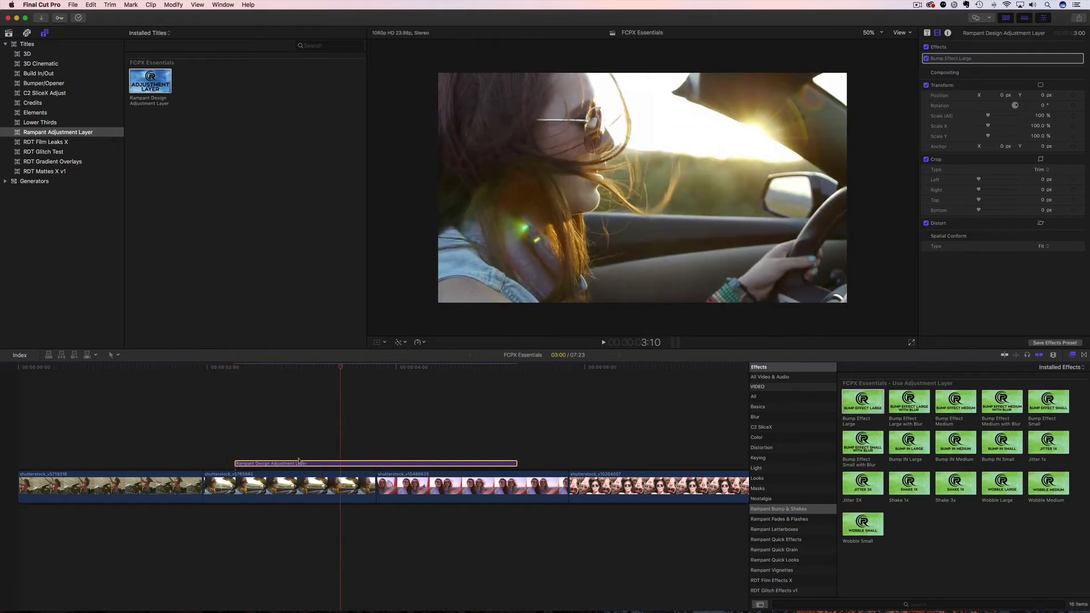
Shift the adjustment layer later, toward the end of the second clip, and preview the bump there
left_click_drag(299, 461, 366, 461)
key("space")
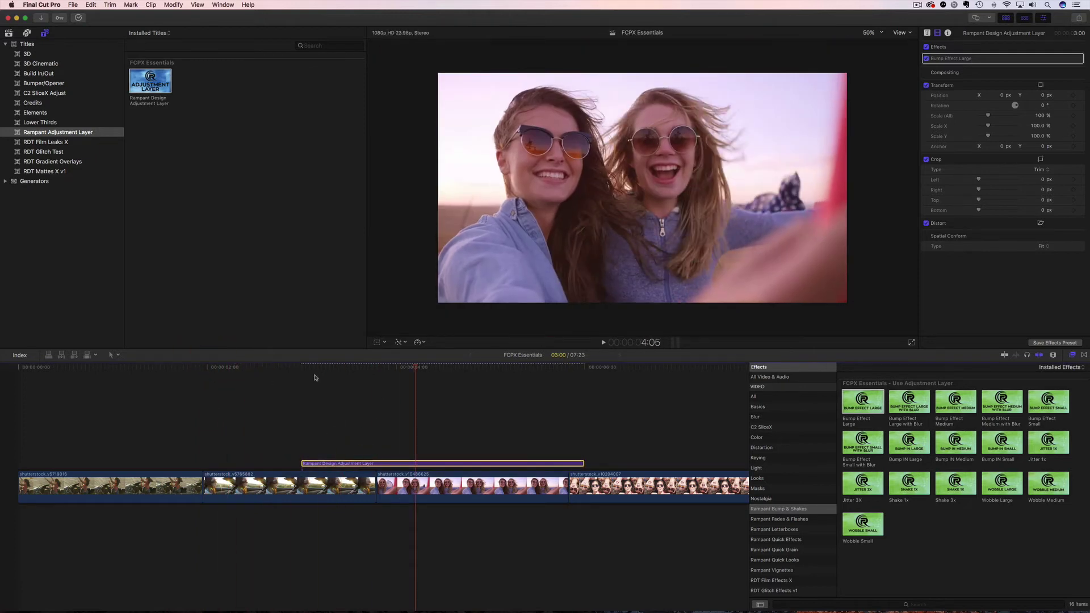
left_click(292, 368)
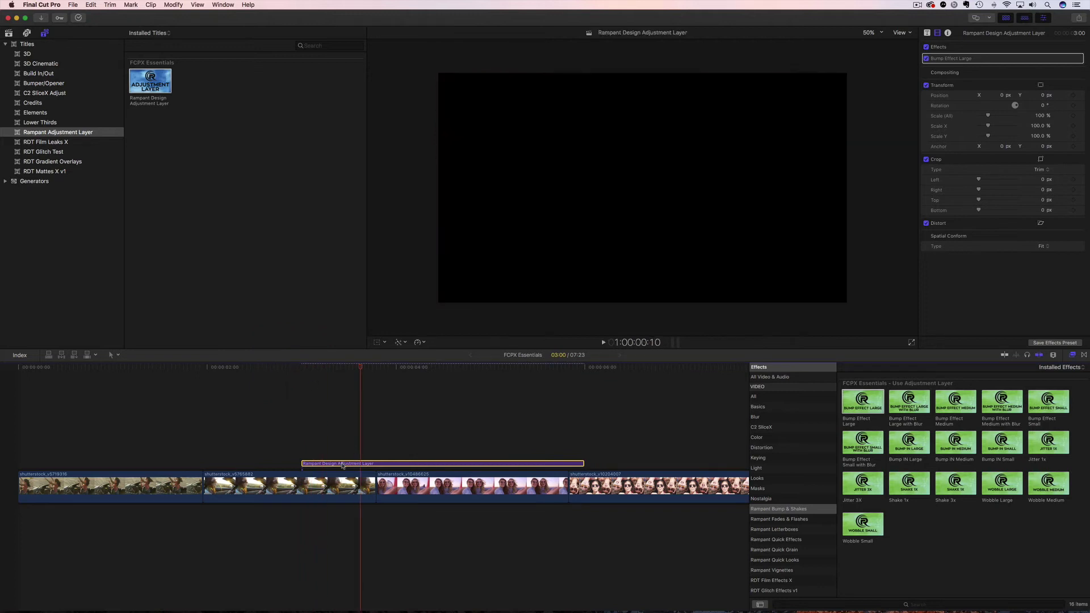
Move the bump adjustment layer back near the second clip's start and stack another Rampant Design Adjustment Layer above it, starting slightly later
left_click_drag(343, 466, 261, 466)
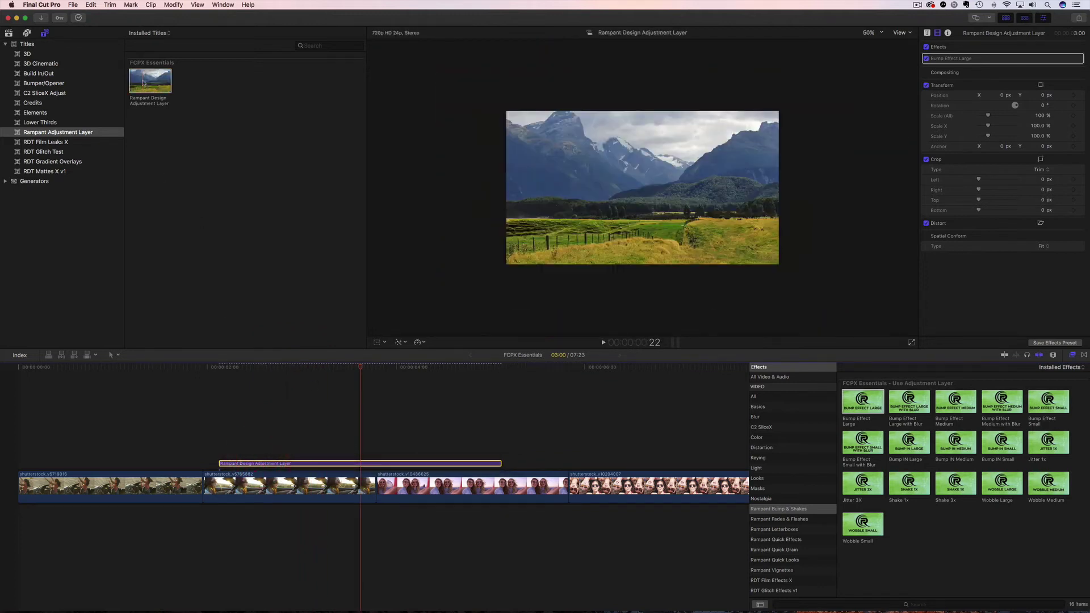
left_click_drag(143, 82, 229, 449)
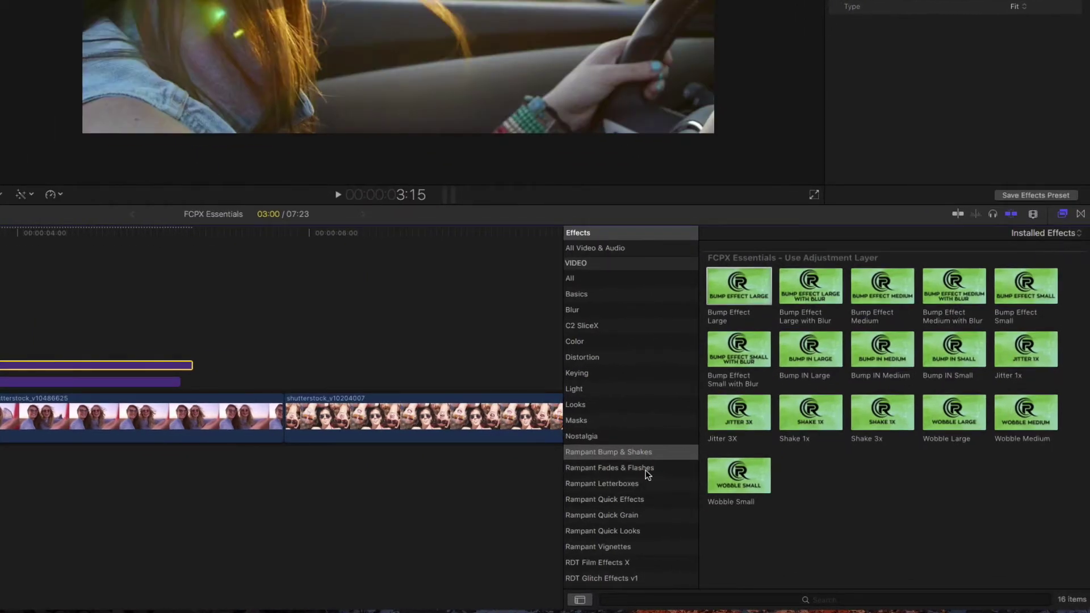
Apply Strobe from Rampant Fades & Flashes to the upper adjustment layer and play the combined effects
left_click(648, 468)
left_click_drag(954, 350, 127, 370)
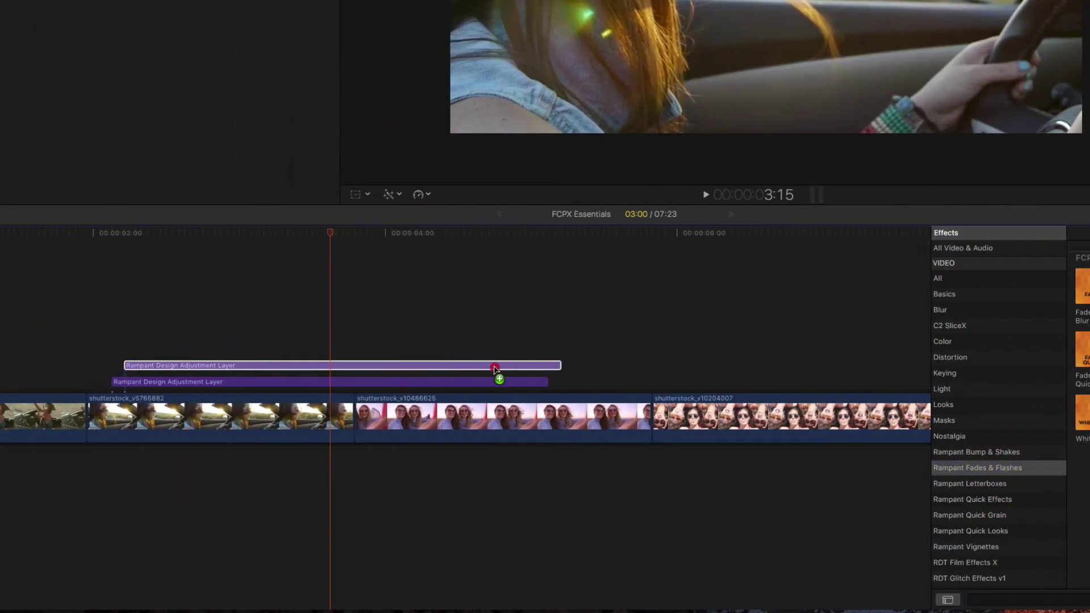
left_click_drag(495, 370, 498, 365)
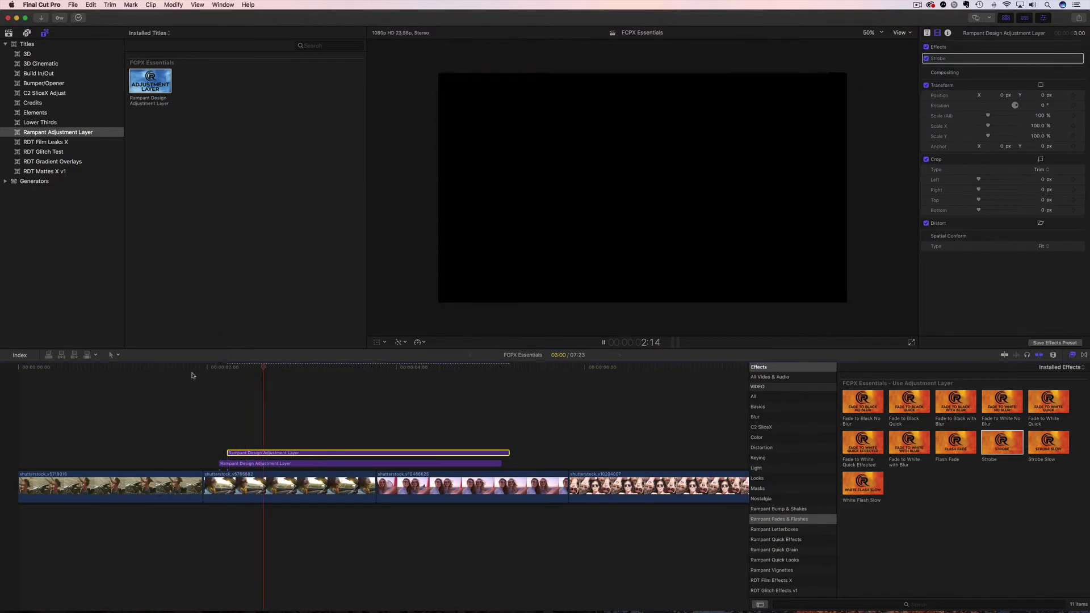
key("space")
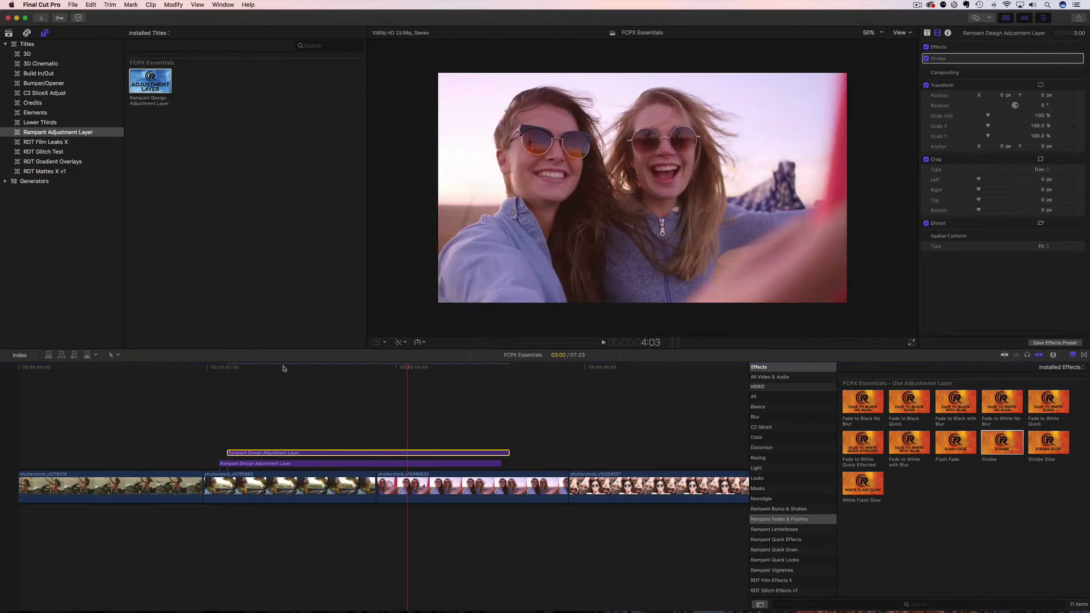
Preview the stack with a duplicate of the Strobe adjustment layer placed above and slightly later, and delete that duplicate
mouse_move(276, 453)
left_mouse_down()
mouse_move(279, 438)
mouse_move(258, 445)
mouse_move(294, 444)
left_mouse_up()
left_click(194, 369)
key("space")
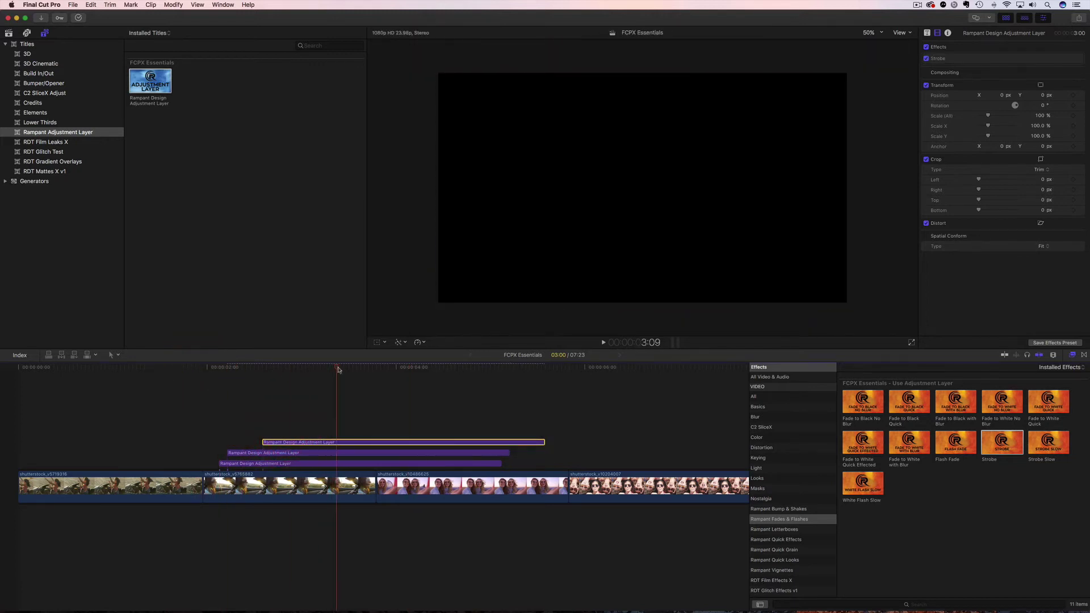
left_click_drag(339, 370, 230, 382)
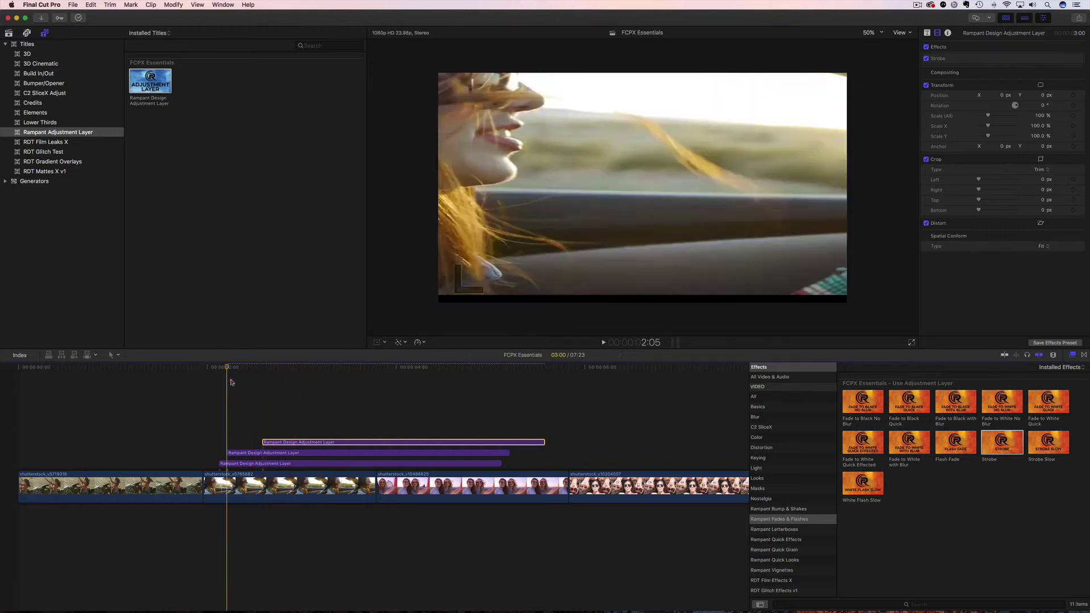
key("space")
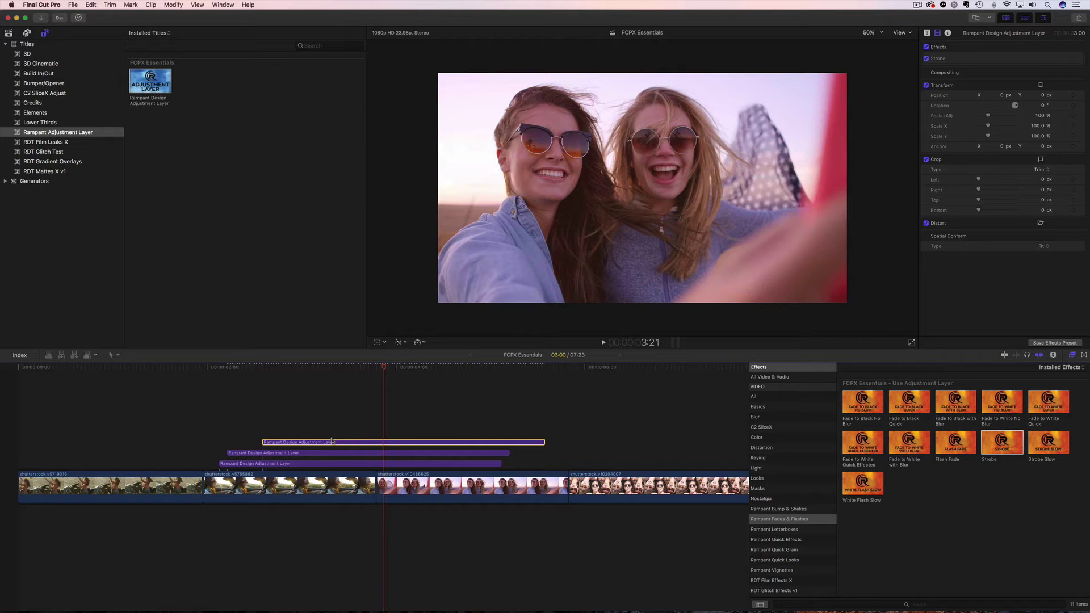
key("Delete")
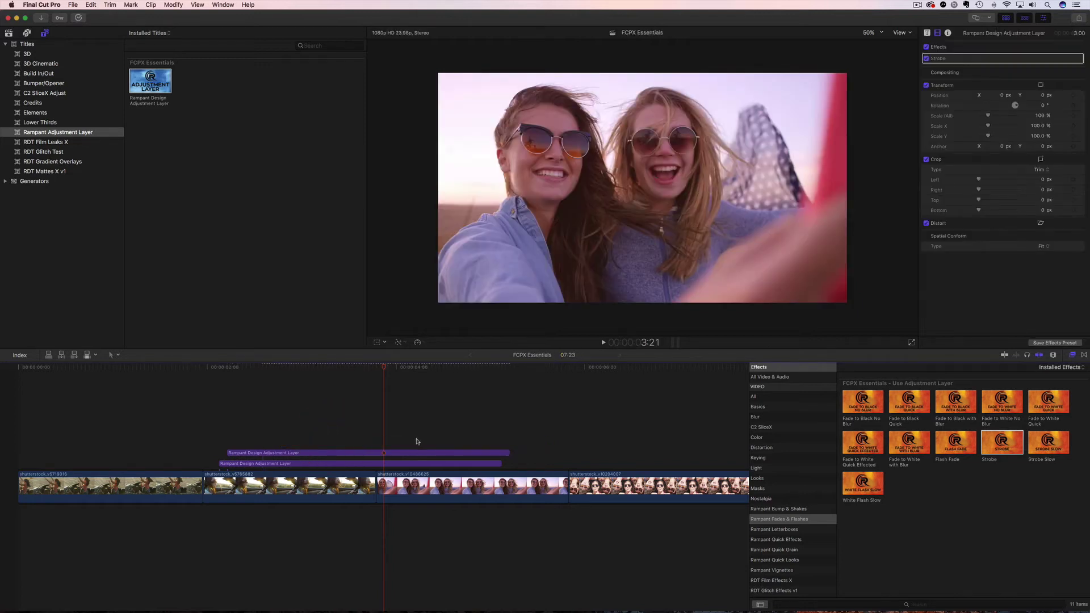
Add a Rampant Design Adjustment Layer at the timeline's start and apply Quick Grain - Heavy from Rampant Quick Grain to it
left_click(776, 530)
left_click(776, 539)
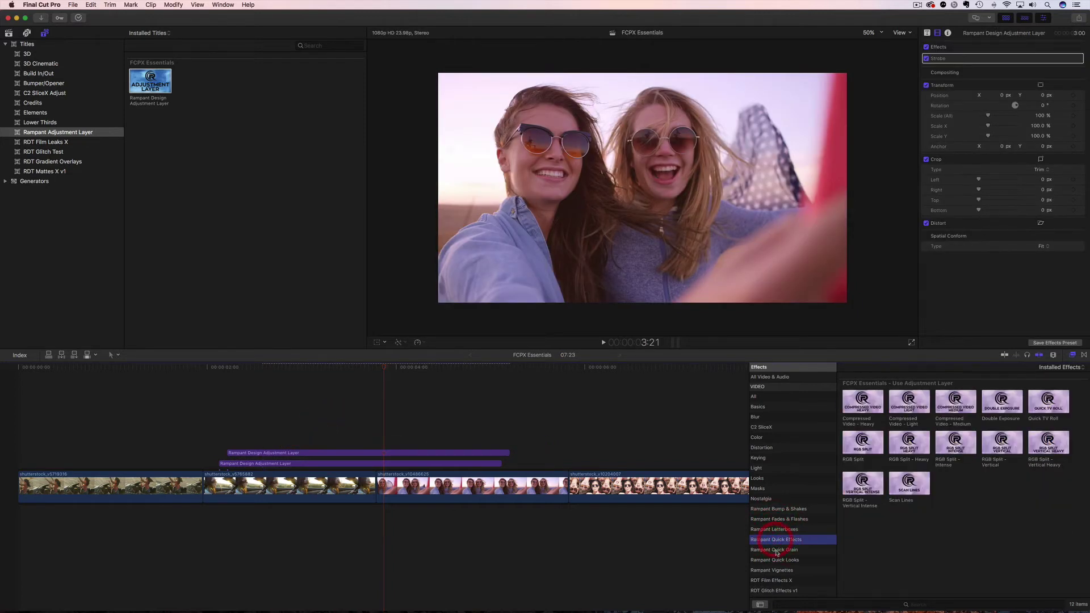
left_click(776, 550)
left_click_drag(151, 81, 23, 464)
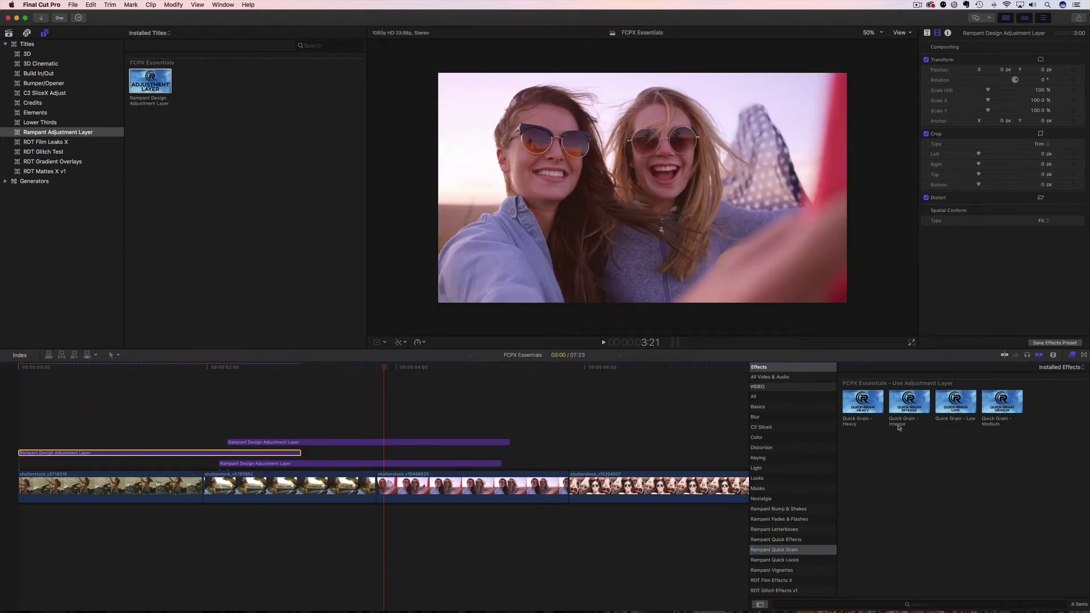
left_click_drag(863, 407, 100, 453)
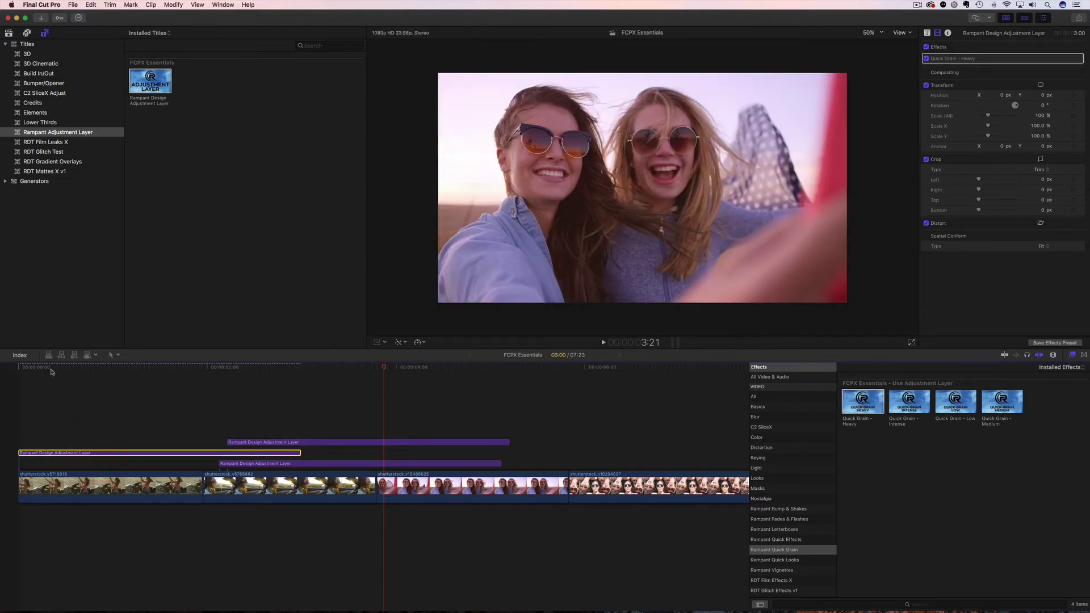
Extend the grain adjustment layer over the whole sequence to 7:23 and play from the start to preview the grain
left_click_drag(28, 369, 32, 392)
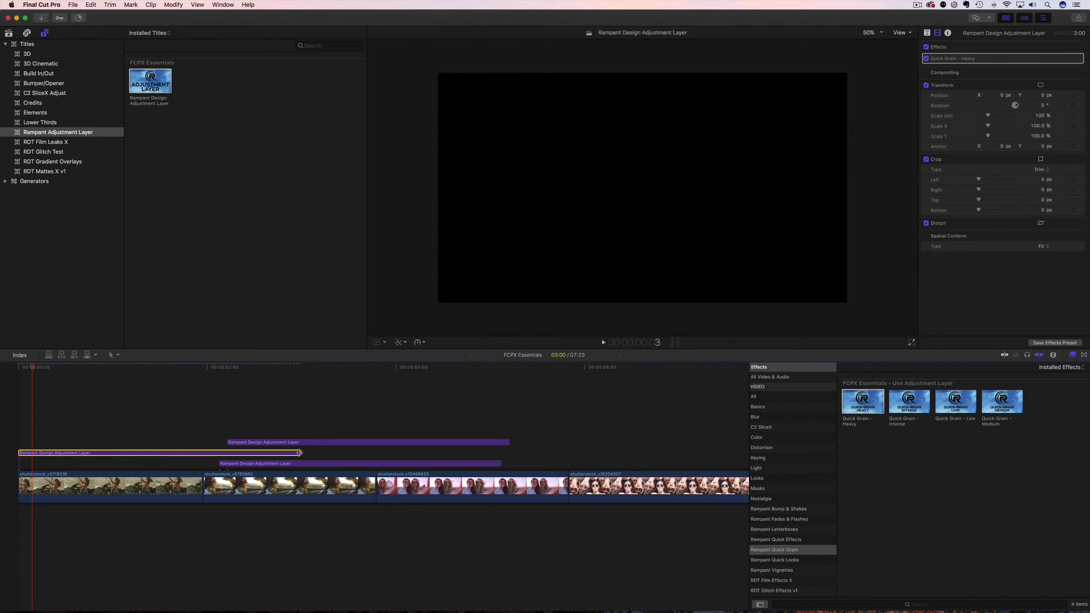
left_click_drag(300, 453, 730, 452)
scroll(514, 451, "left", 3)
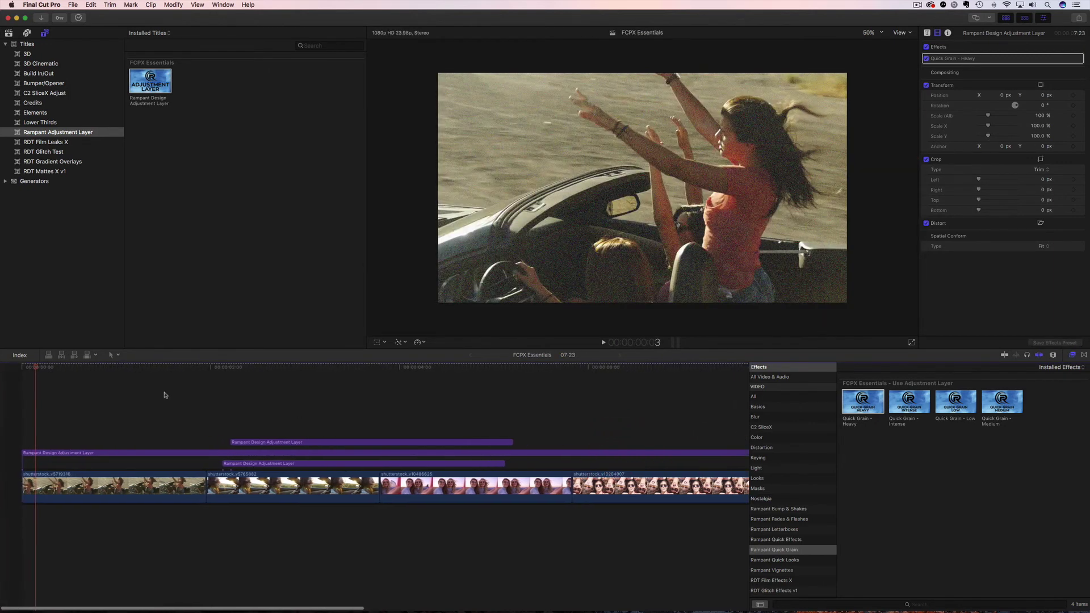
left_click(17, 369)
key("space")
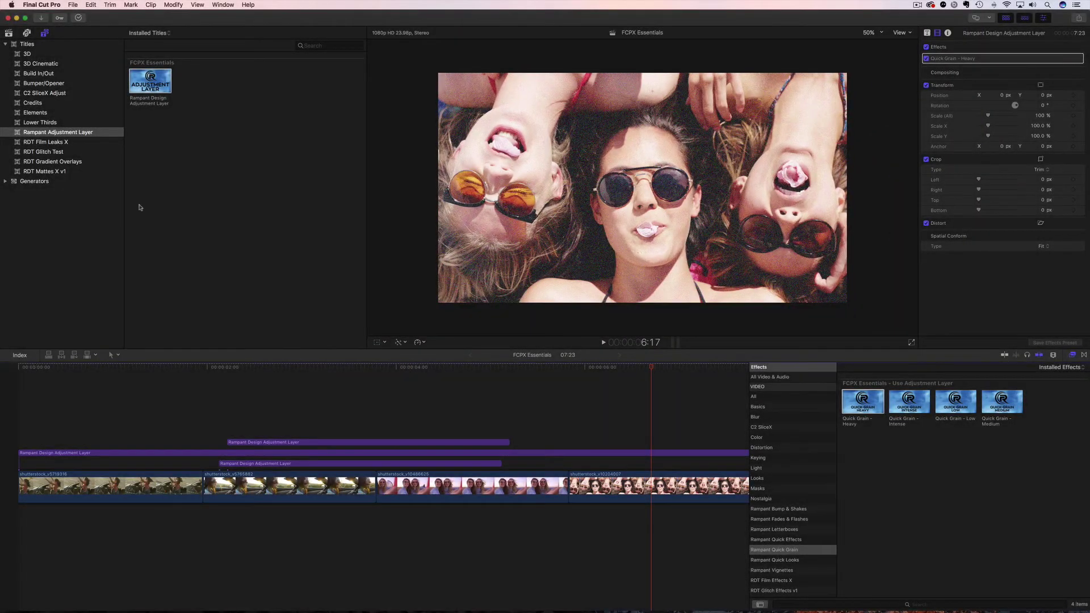
Add a Rampant Design Adjustment Layer at the timeline's start, directly above the clips, and apply White Letterbox 2 from Rampant Letterboxes to it
left_click_drag(142, 91, 21, 470)
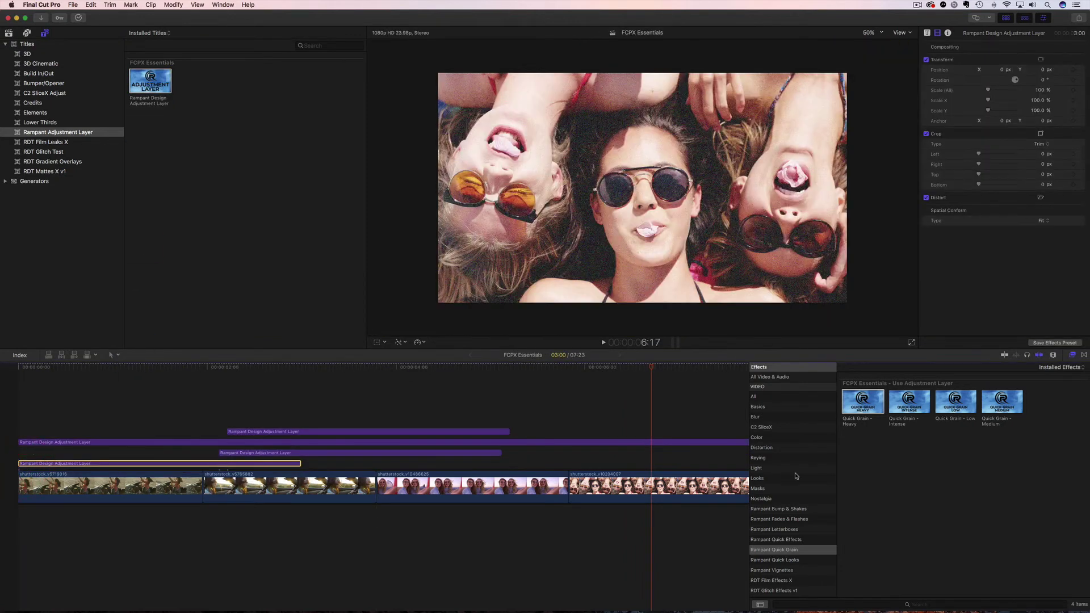
left_click(785, 529)
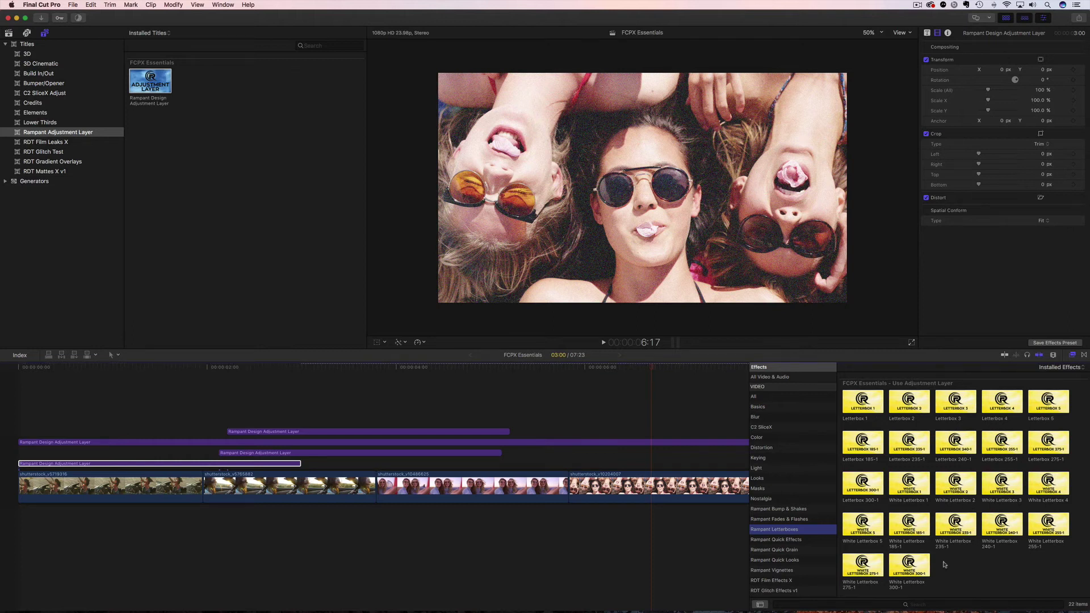
left_click(947, 489)
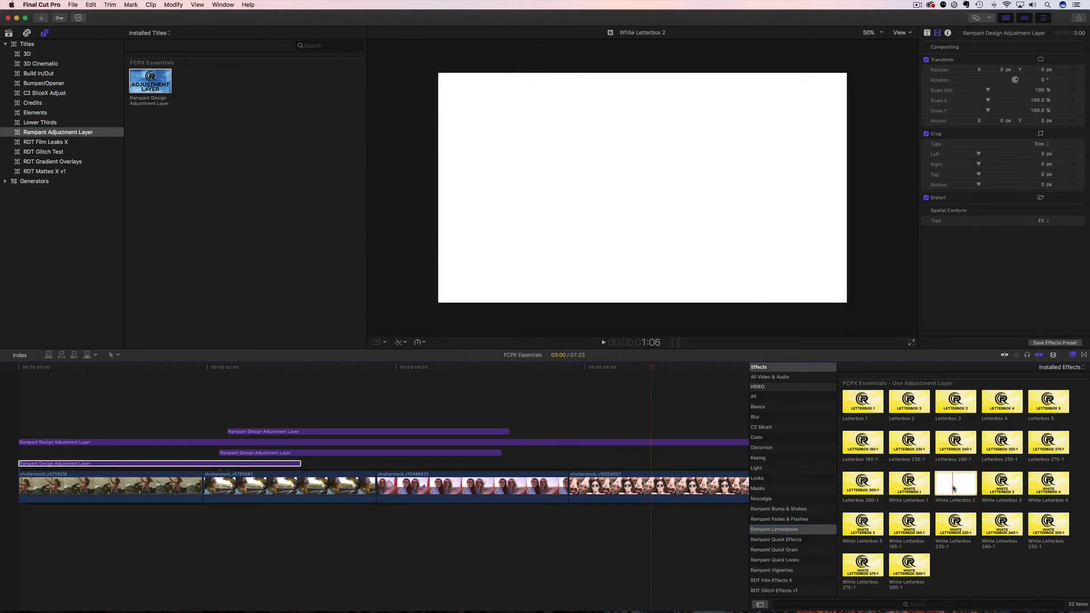
left_click_drag(954, 488, 110, 462)
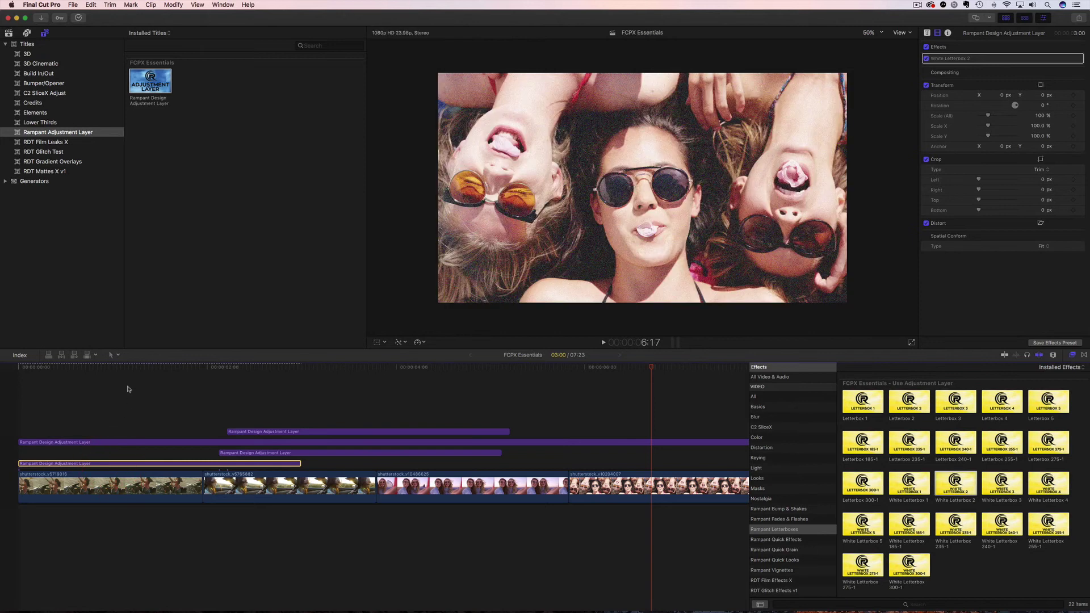
left_click_drag(124, 367, 12, 390)
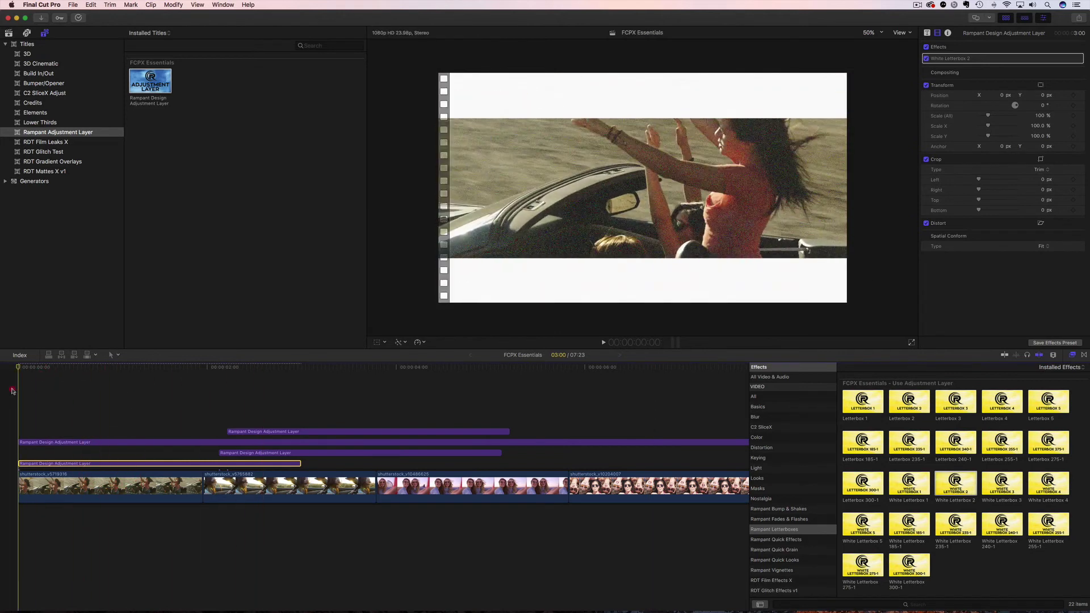
Extend the letterbox adjustment layer over the whole sequence to 7:23 and preview it from the start
left_click_drag(300, 463, 680, 463)
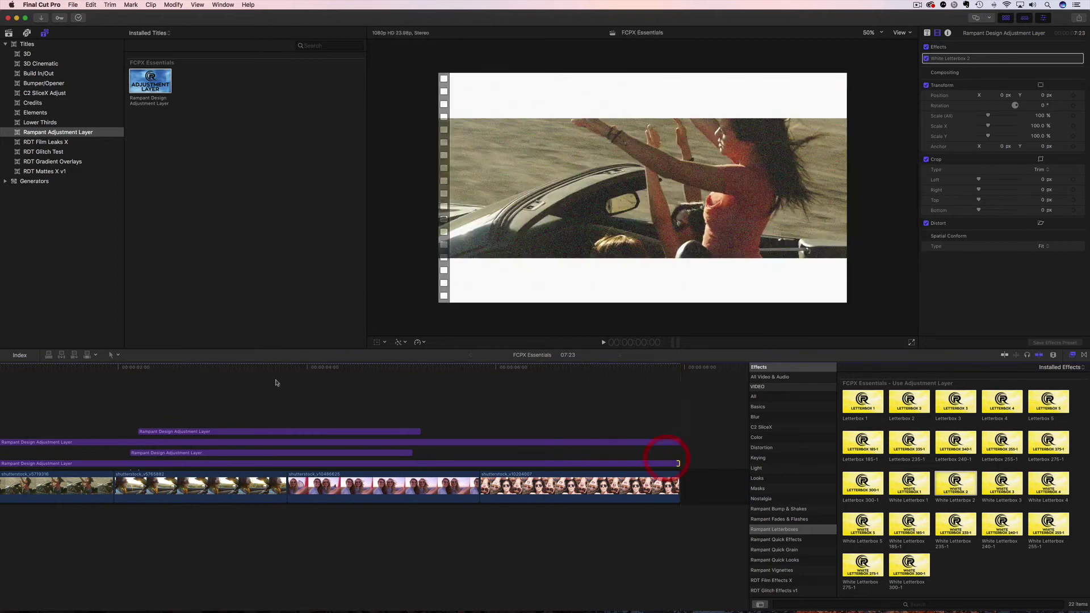
scroll(276, 383, "left", 3)
mouse_move(17, 369)
left_mouse_down()
mouse_move(29, 370)
mouse_move(11, 370)
left_mouse_up()
key("space")
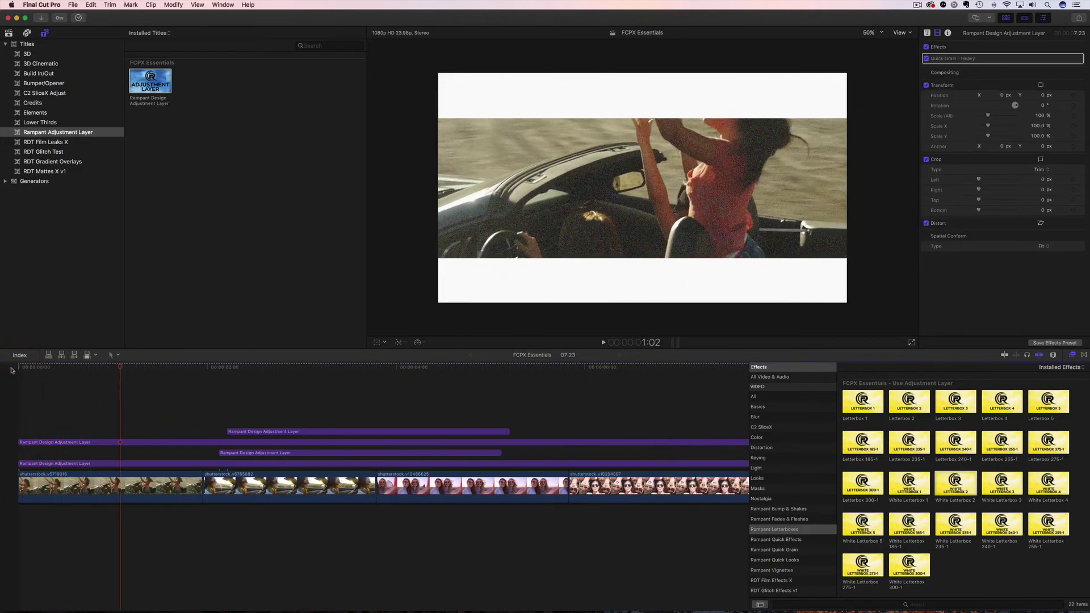
left_click_drag(117, 369, 135, 388)
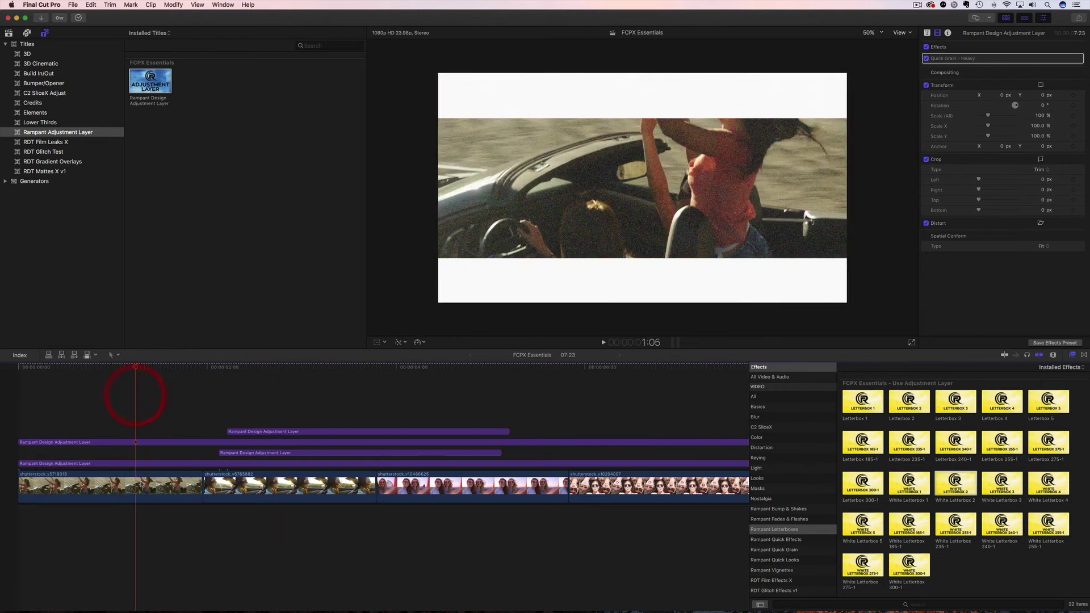
Reframe the first two clips inside the letterbox, setting Position Y to -183.0 px for the first and -190.5 px for the second
left_click(138, 479)
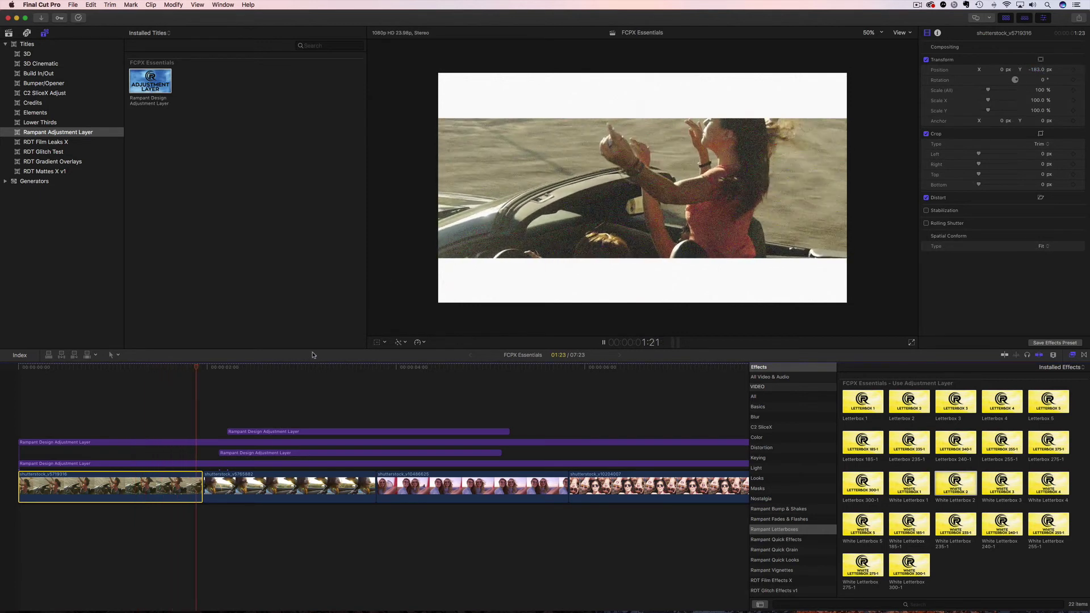
left_click(281, 487)
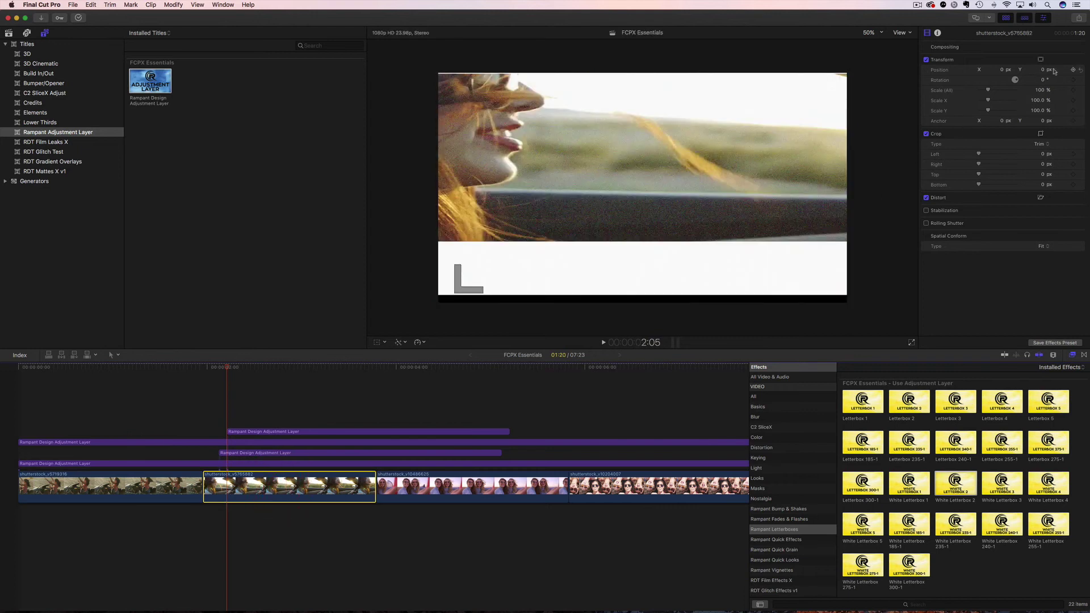
left_click_drag(1044, 70, 1042, 114)
left_click_drag(1043, 70, 1043, 70)
left_click_drag(1043, 129, 1043, 119)
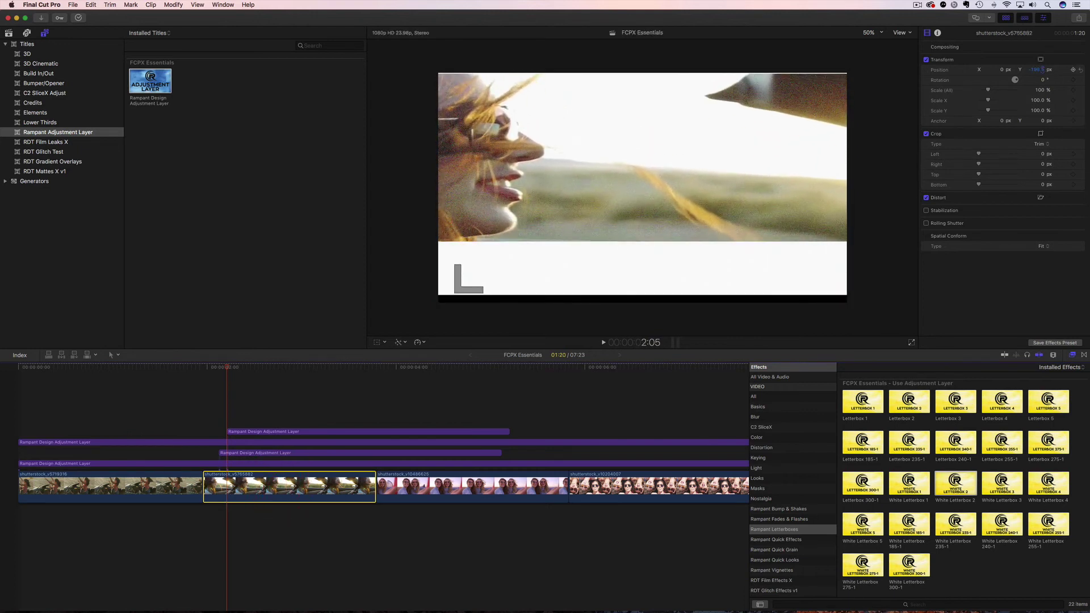
Play the sequence from the start and scrub through the middle clips to check their framing in the letterbox
left_click_drag(225, 370, 22, 392)
key("space")
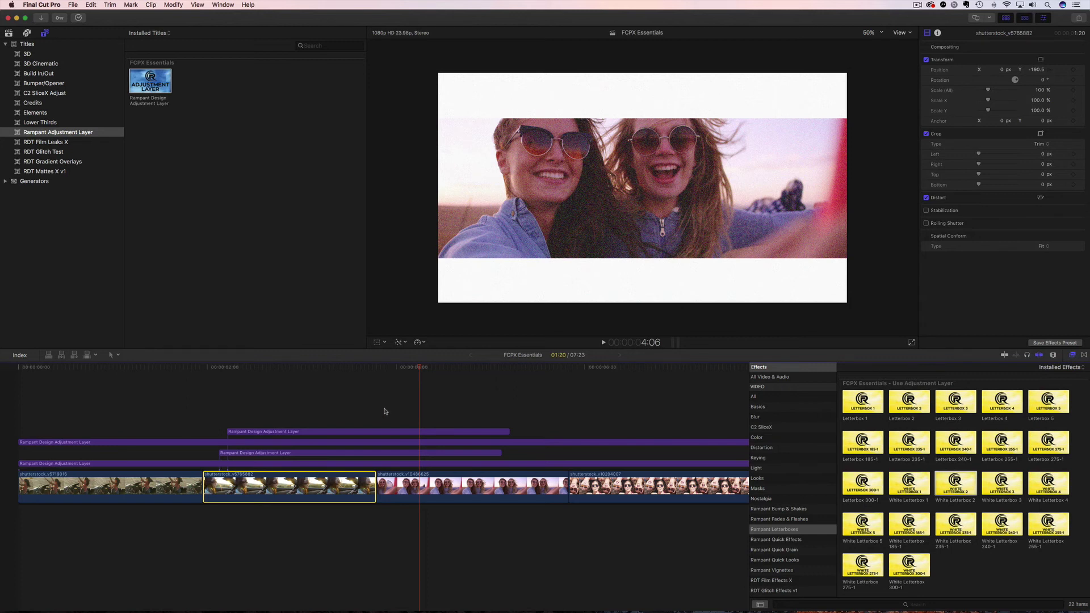
left_click(331, 406)
left_click_drag(322, 388, 389, 422)
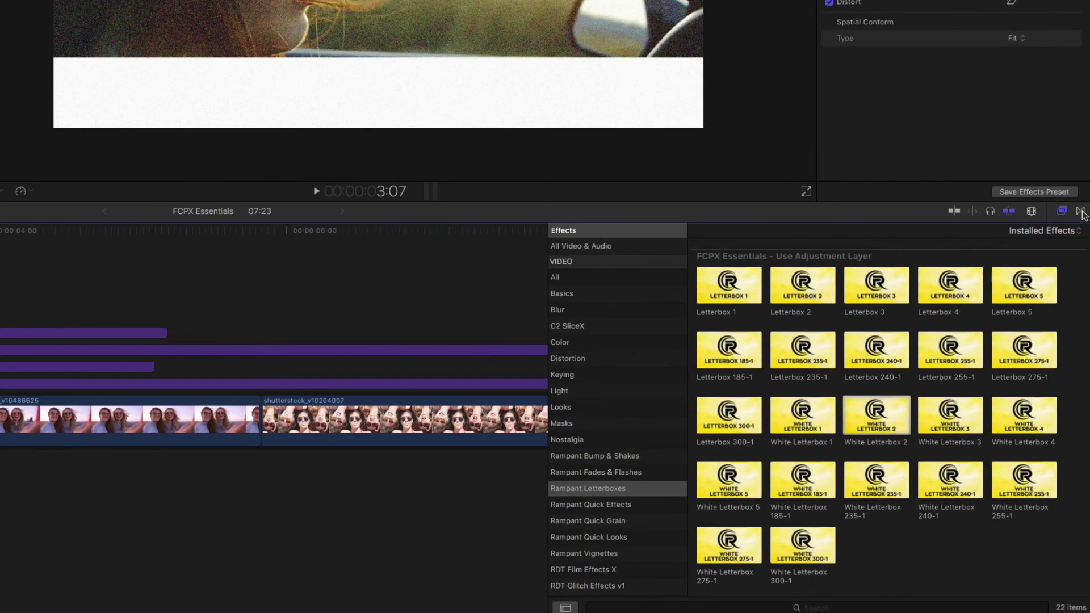
Place Roll IN From Left from Rampant Transitions on the cut between the first and second clips and play it back
left_click(1081, 212)
scroll(840, 369, "down", 3)
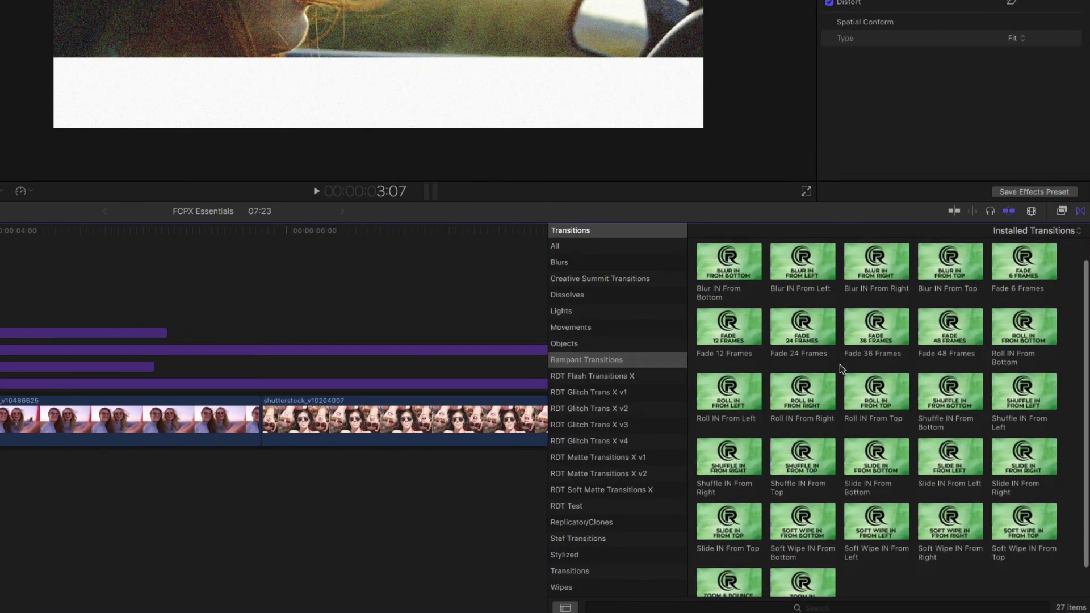
scroll(841, 369, "up", 2)
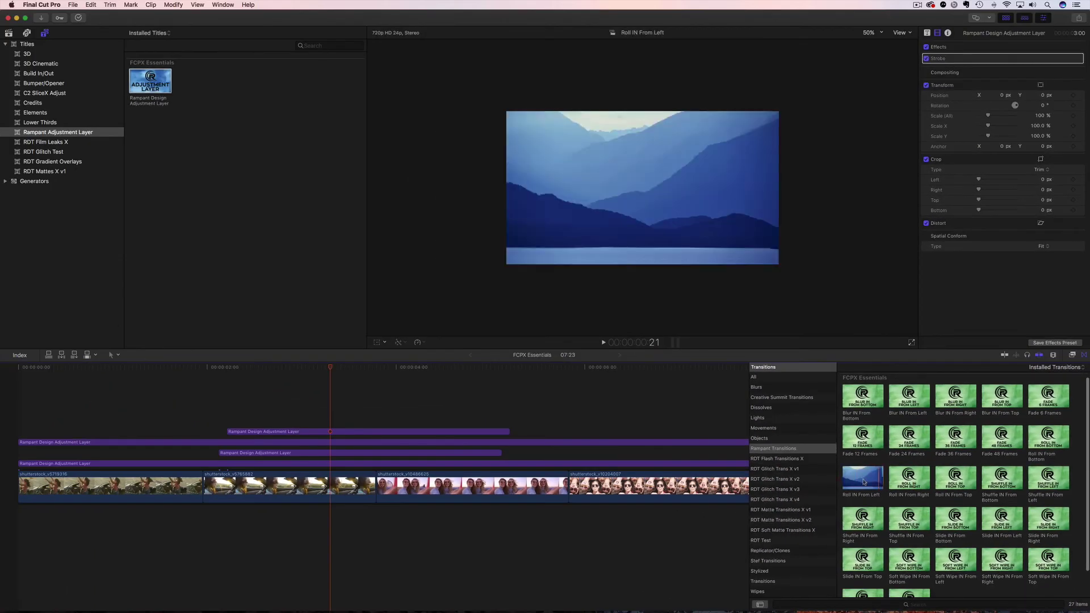
left_click_drag(729, 408, 205, 487)
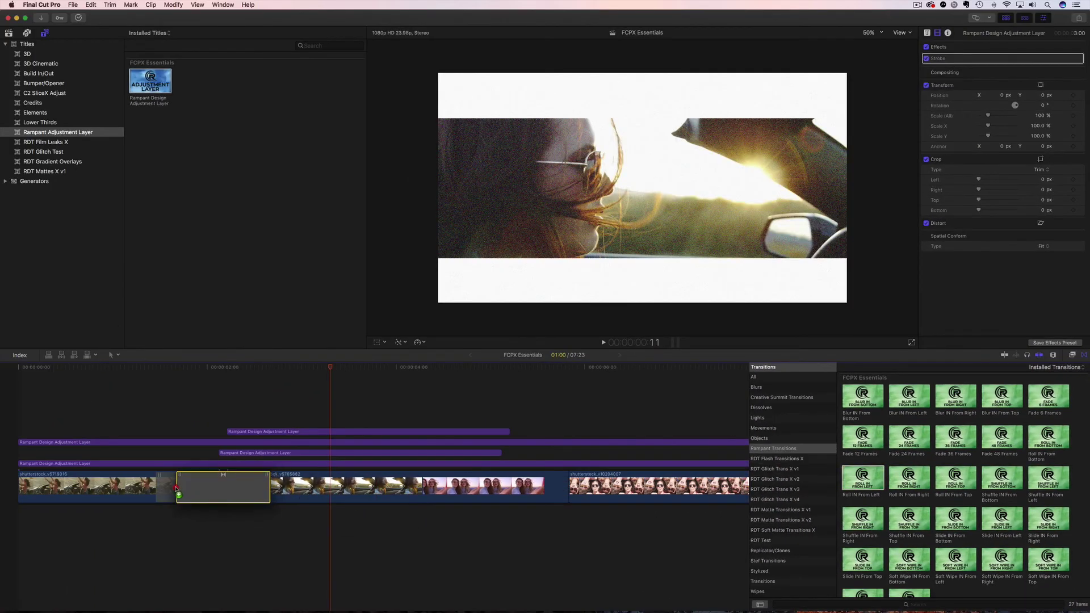
left_click_drag(142, 369, 86, 370)
key("space")
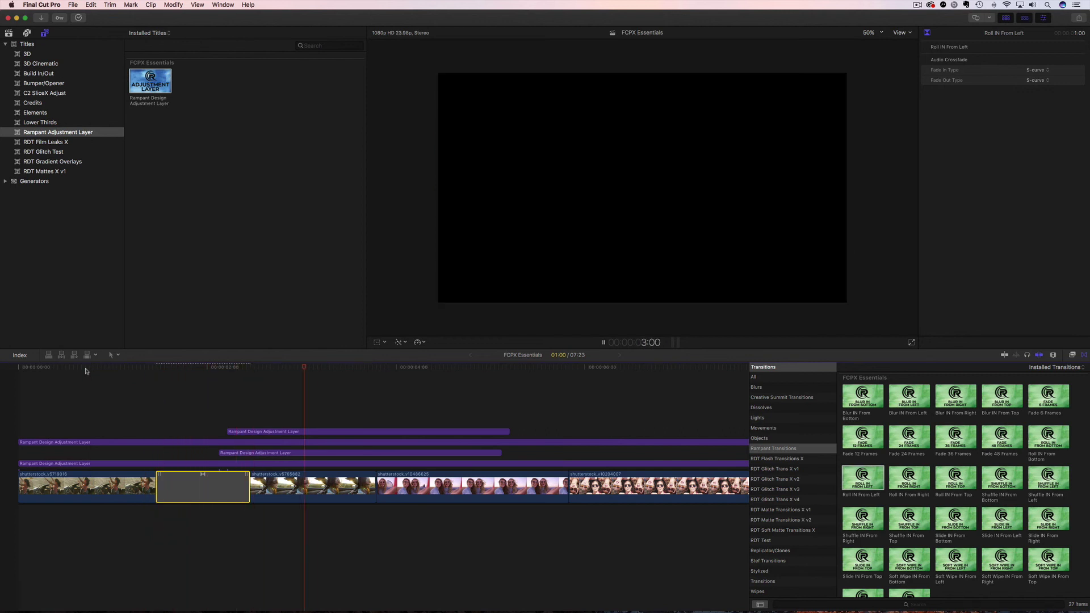
Delete the Bump Effect Large and Strobe adjustment layers and replay the transition between the first two clips
left_click(230, 452)
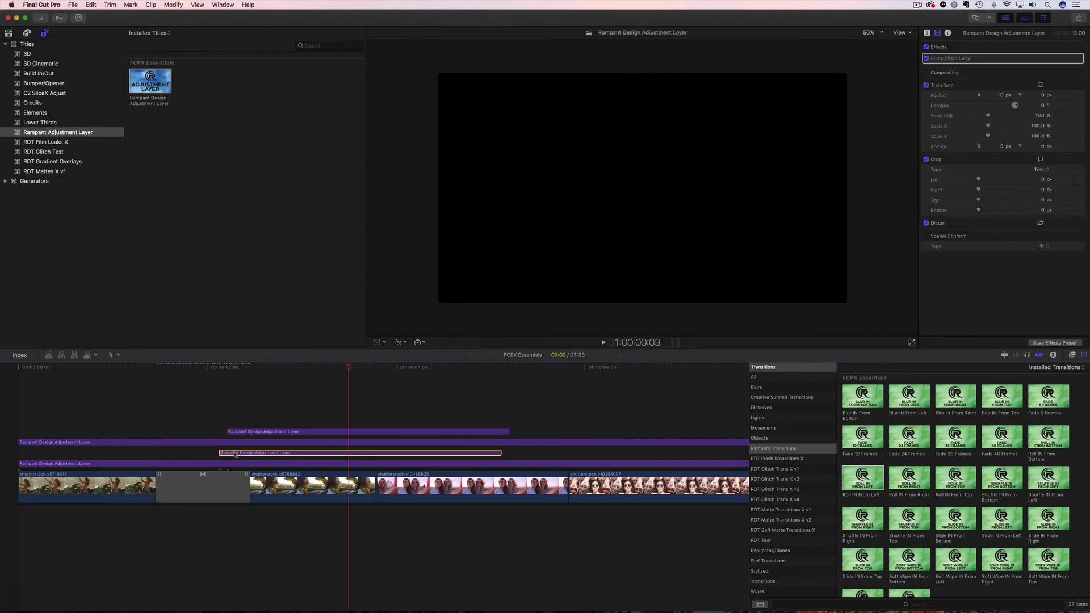
key("Delete")
left_click(253, 443)
left_click(252, 445)
key("Delete")
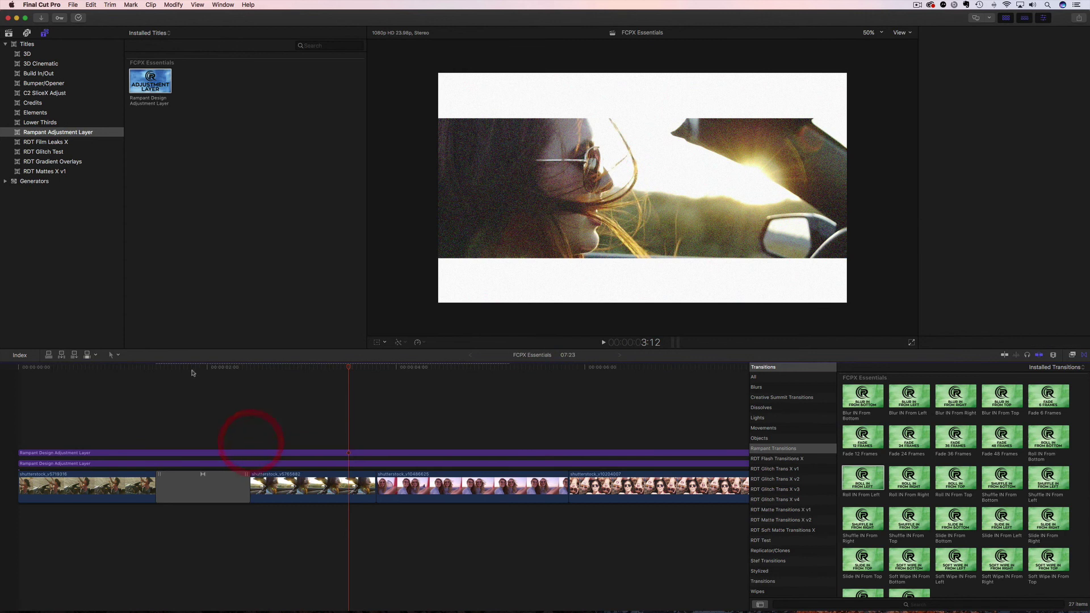
left_click(112, 372)
key("space")
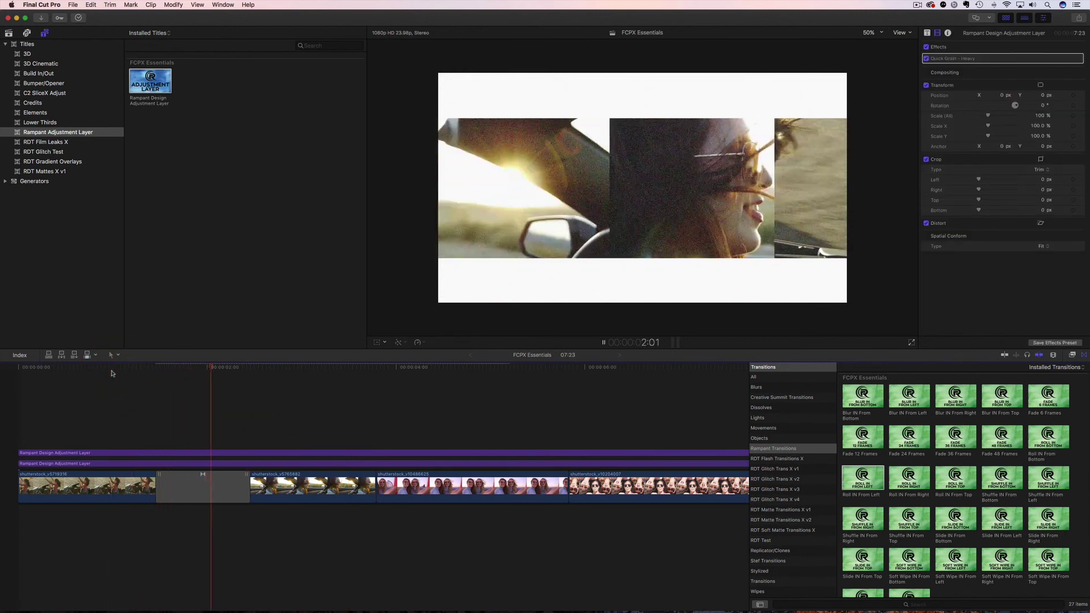
key("space")
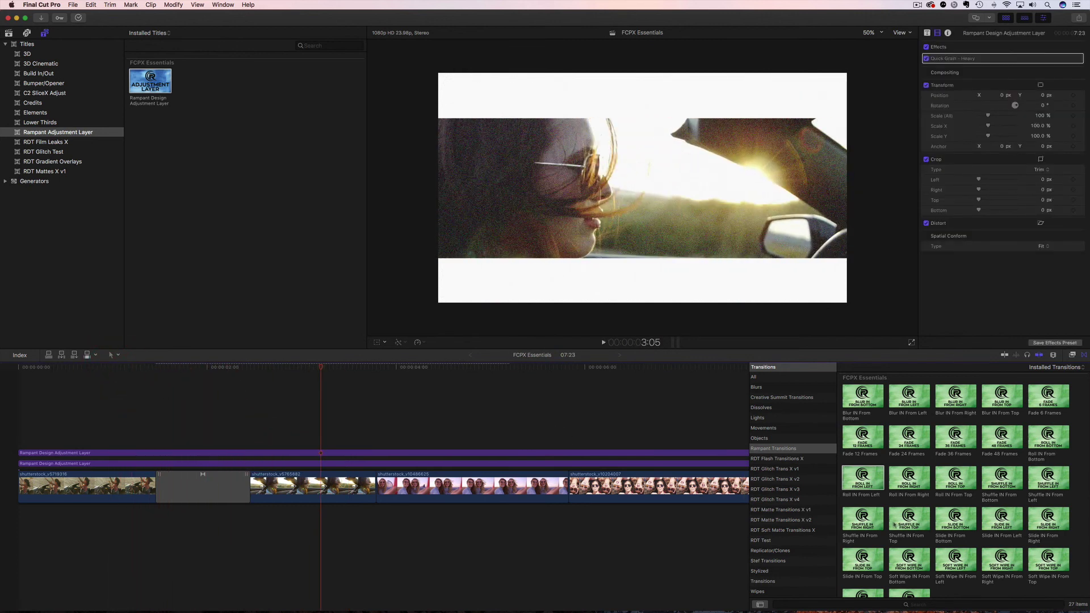
Place Shuffle IN From Right on the cut between the second and third clips, preview it, and play the sequence from the start
left_click_drag(863, 518, 341, 481)
left_click(295, 369)
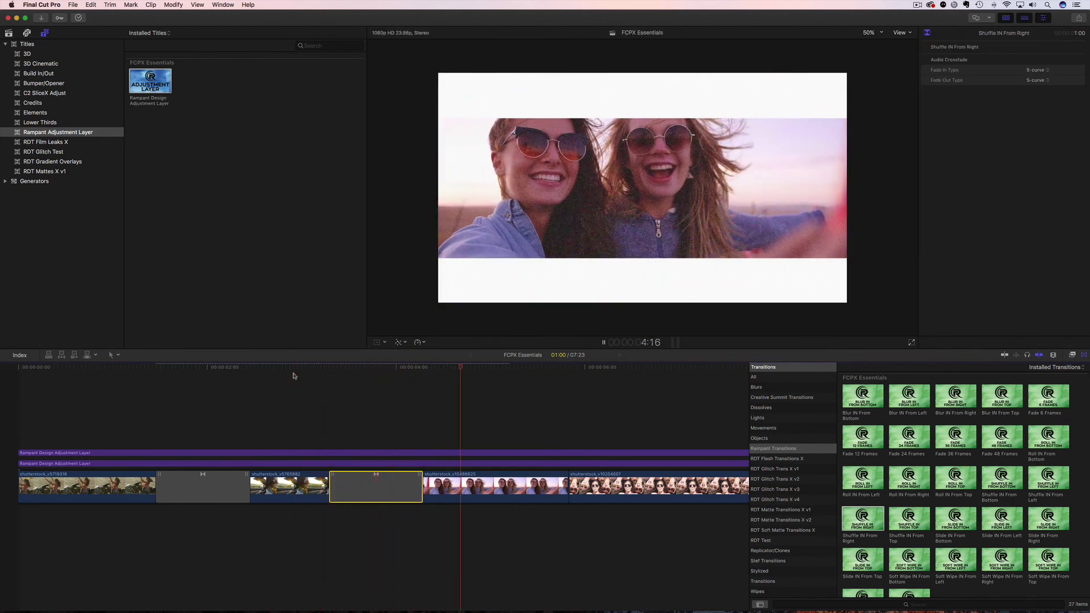
key("space")
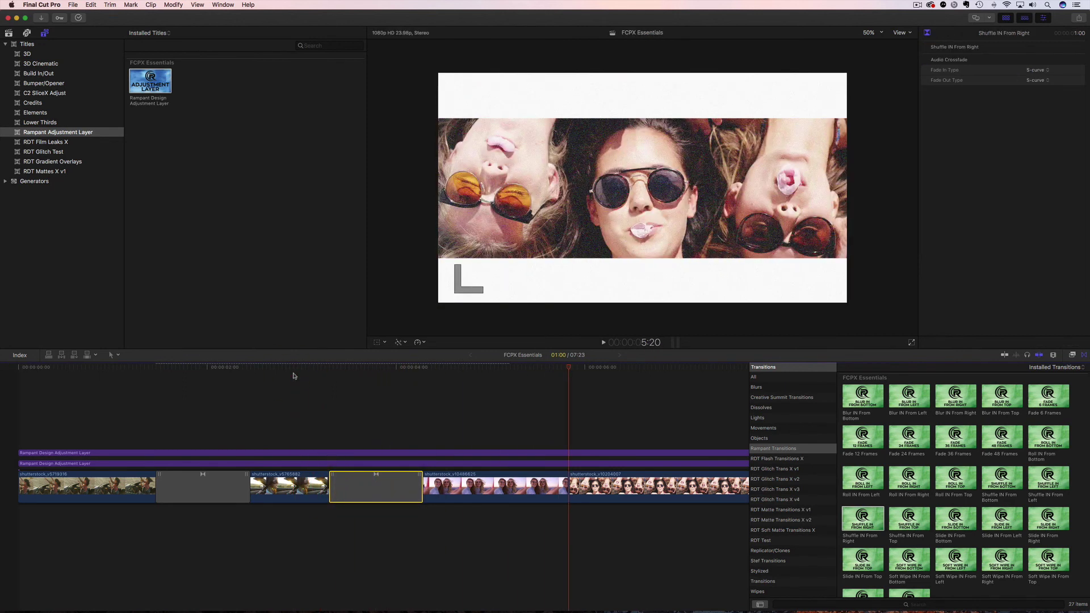
key("Home")
key("space")
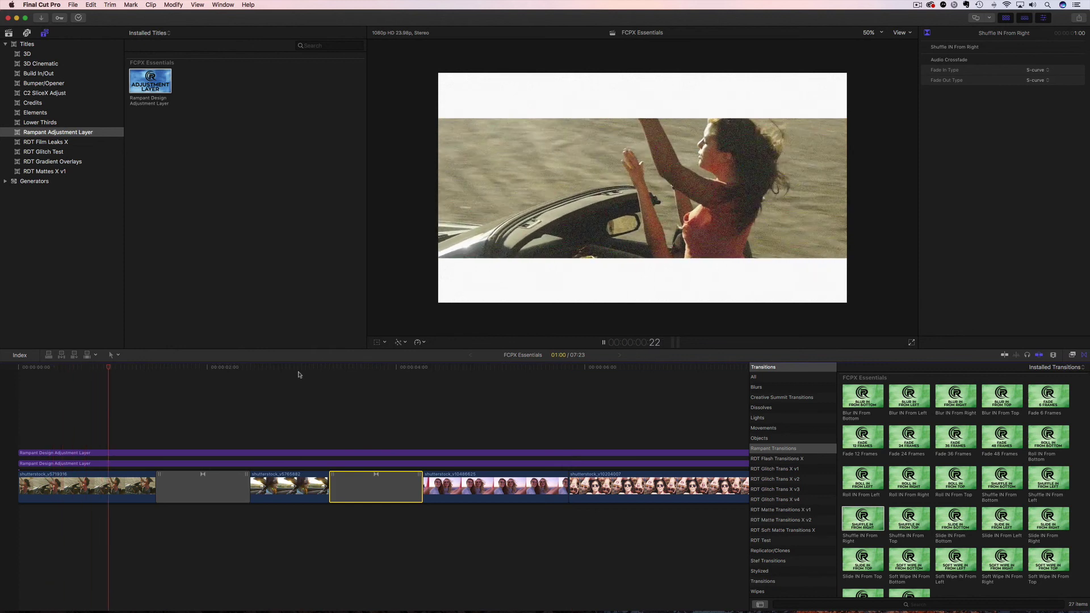